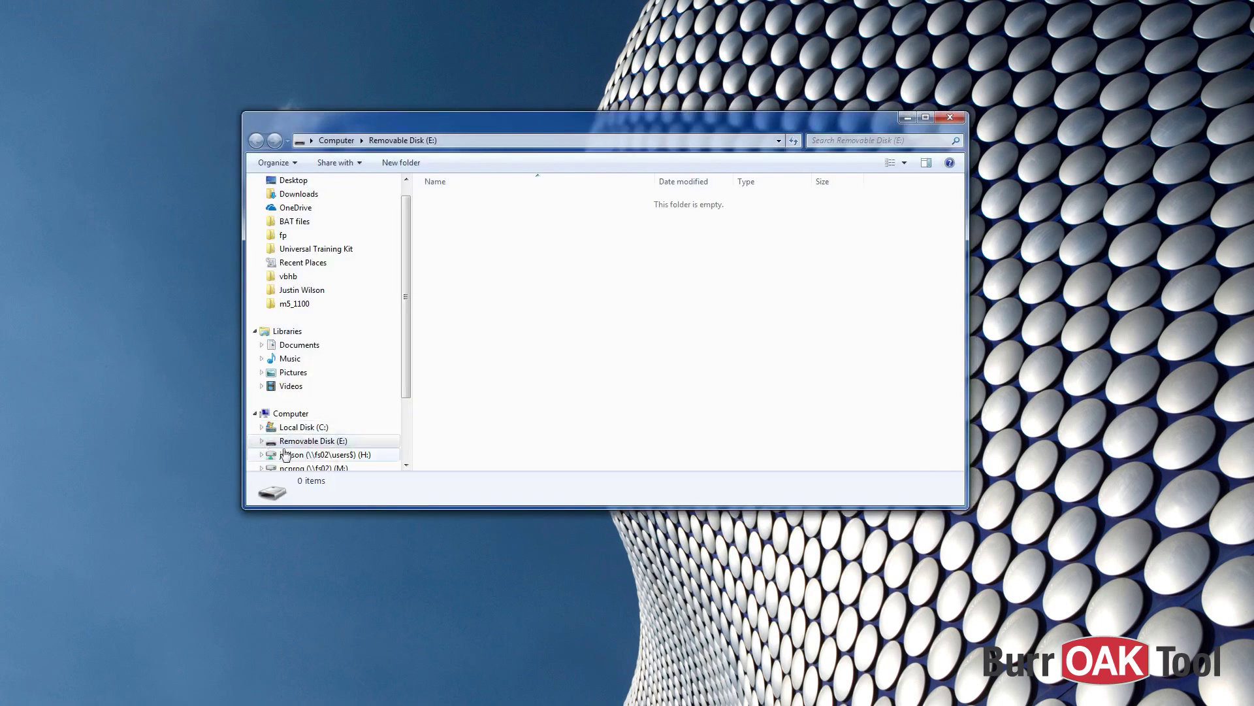
Format Removable Disk (E:) as FAT32 and confirm the erase warning
right_click(340, 443)
click(409, 321)
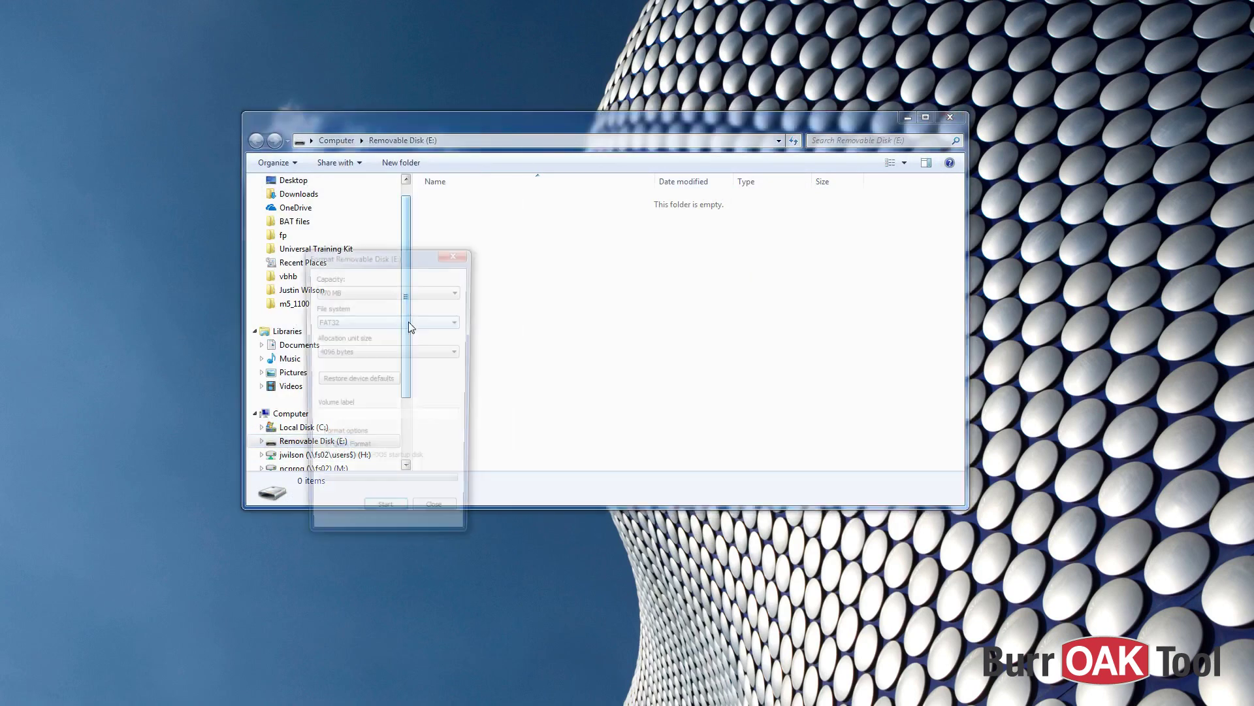
click(409, 321)
click(406, 351)
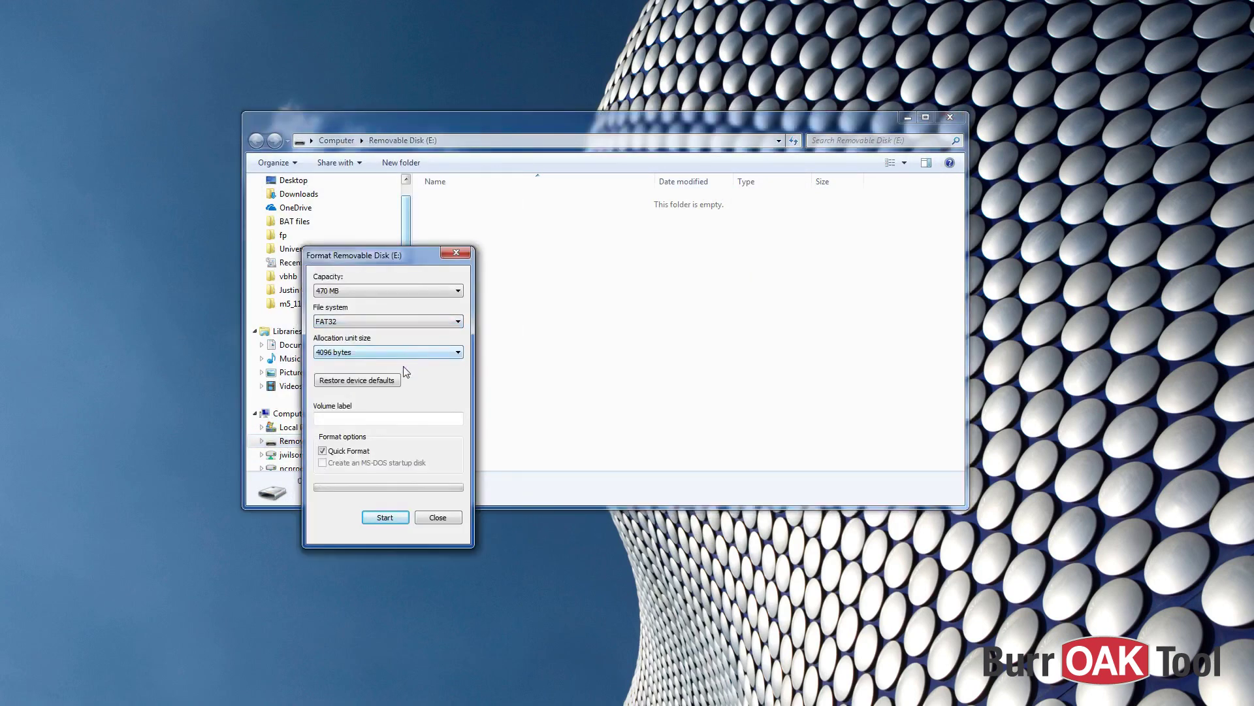
click(395, 519)
click(659, 360)
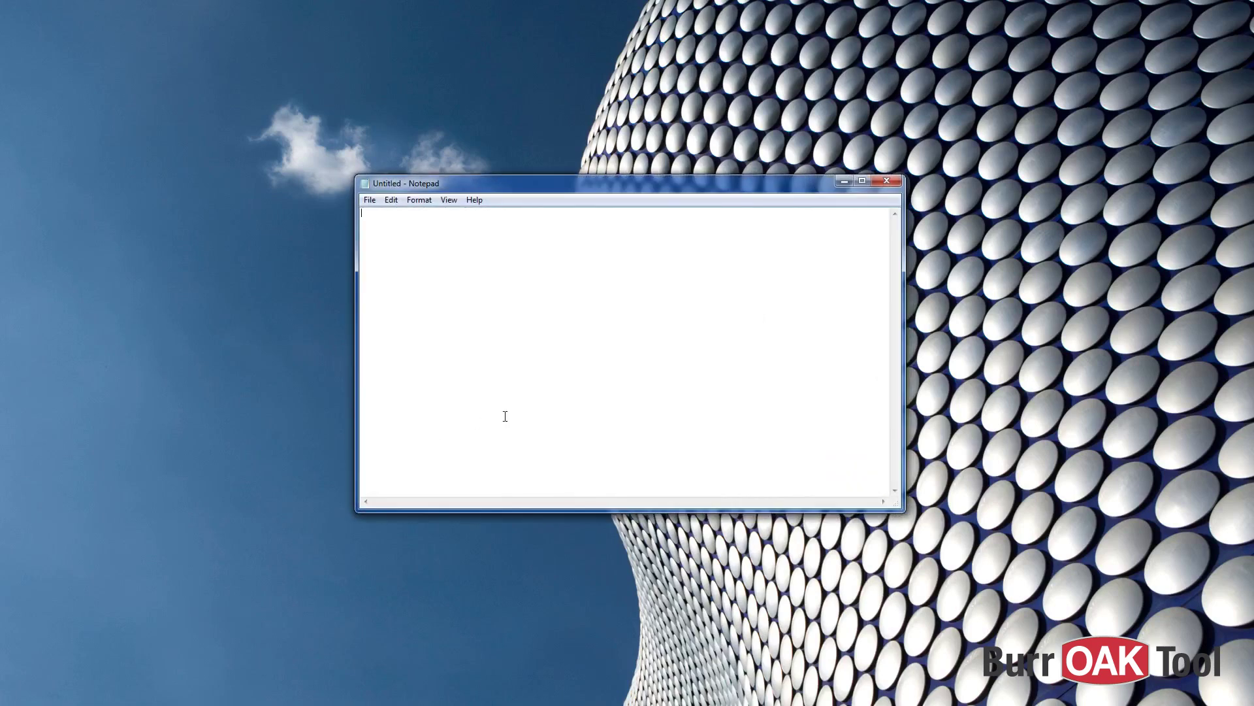
Paste the DoFactoryReset JSON and replace the MindConnectID value with J3962518
text({ 	"Commands": [ 		{ 			"Cmd": "DoFactoryReset", 			"DeviceID": "MindConnectID" 		} 	] })
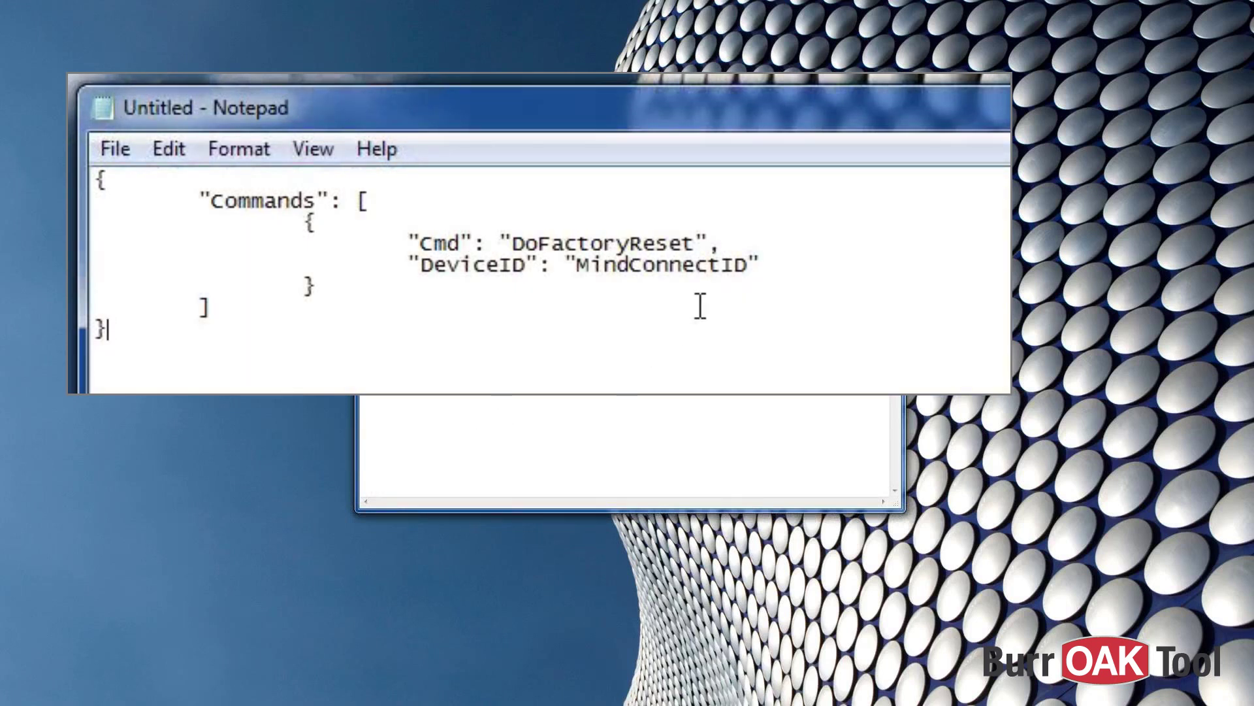
drag(748, 266, 574, 270)
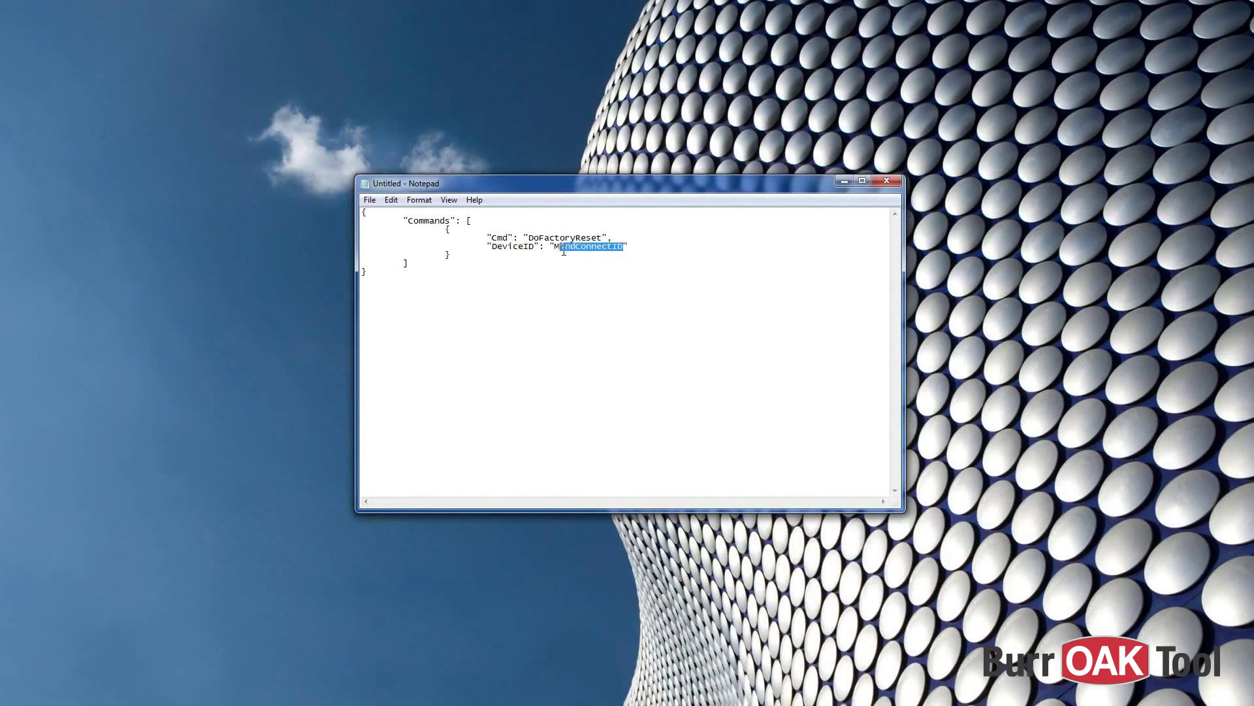
text(J3962518)
Save the document to the flash drive as ConBox_Commands.json
click(369, 200)
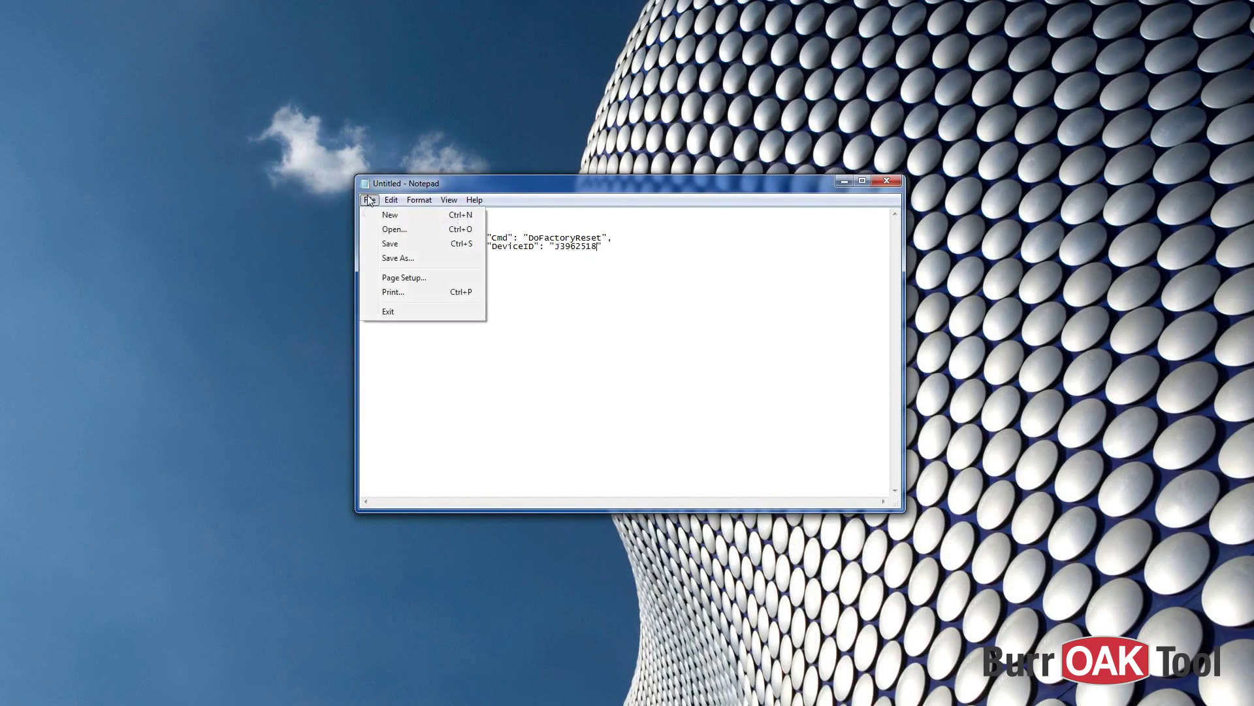
click(401, 257)
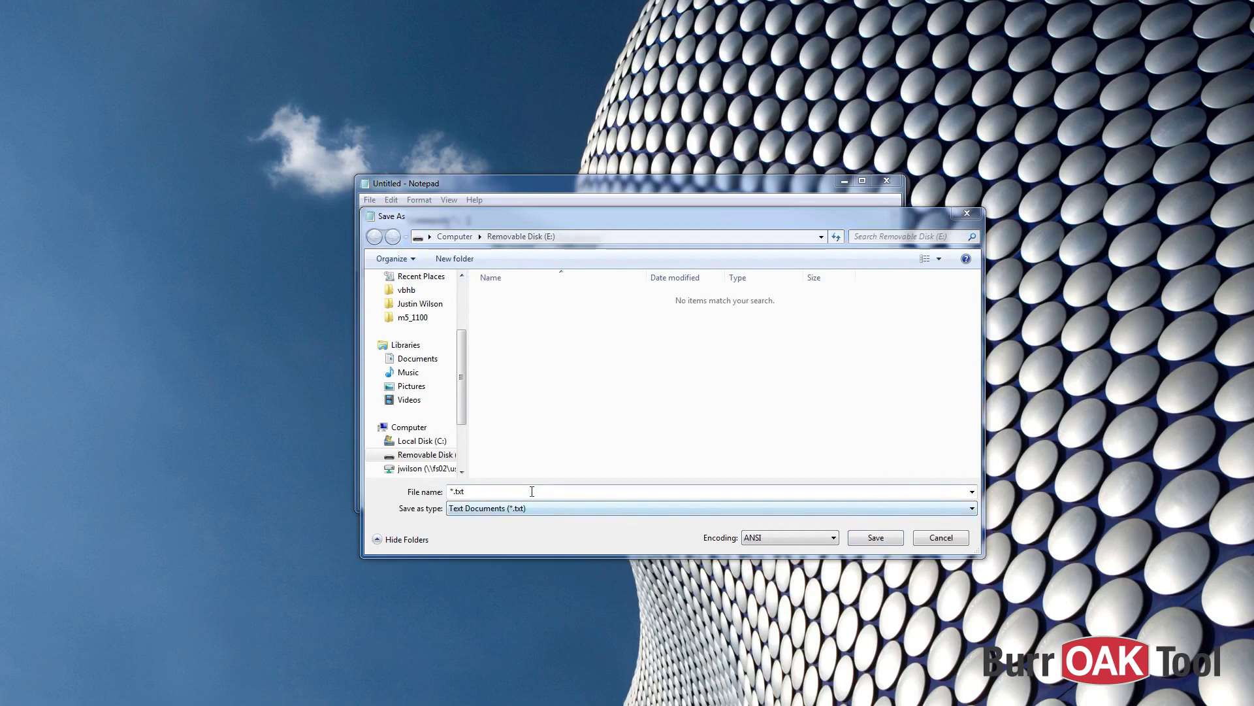
click(419, 495)
text(ConBox_Commands.json)
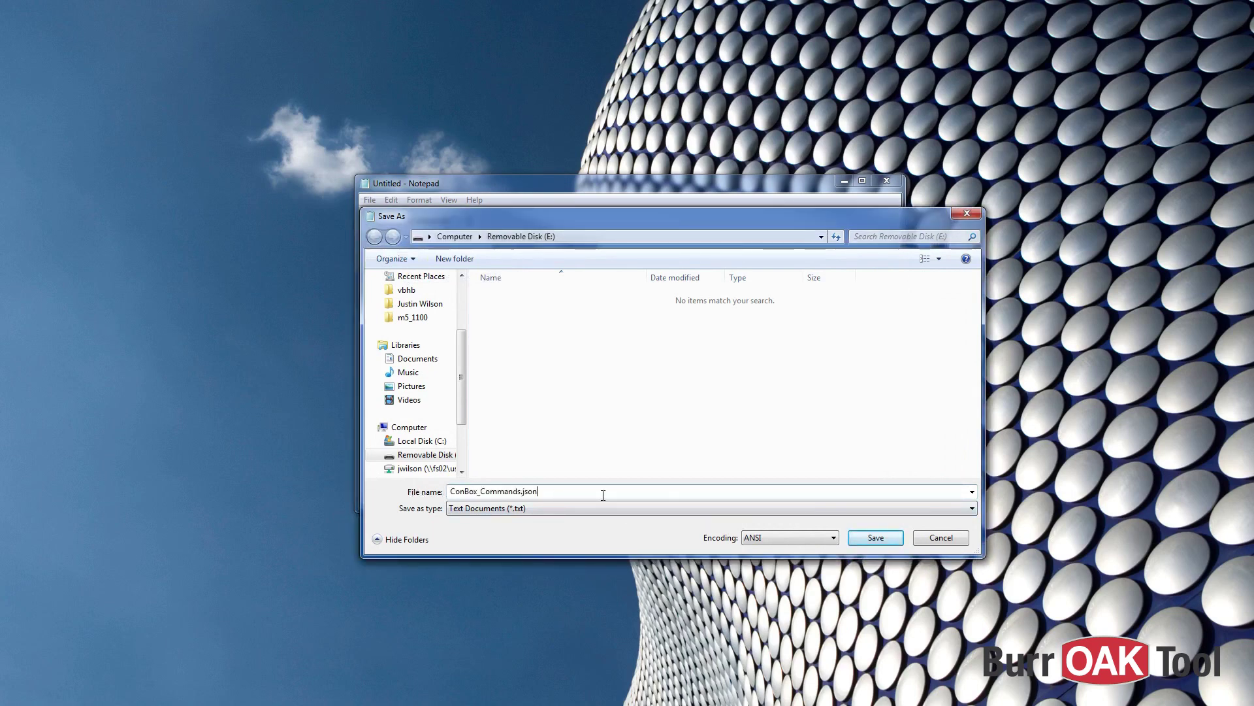
click(880, 536)
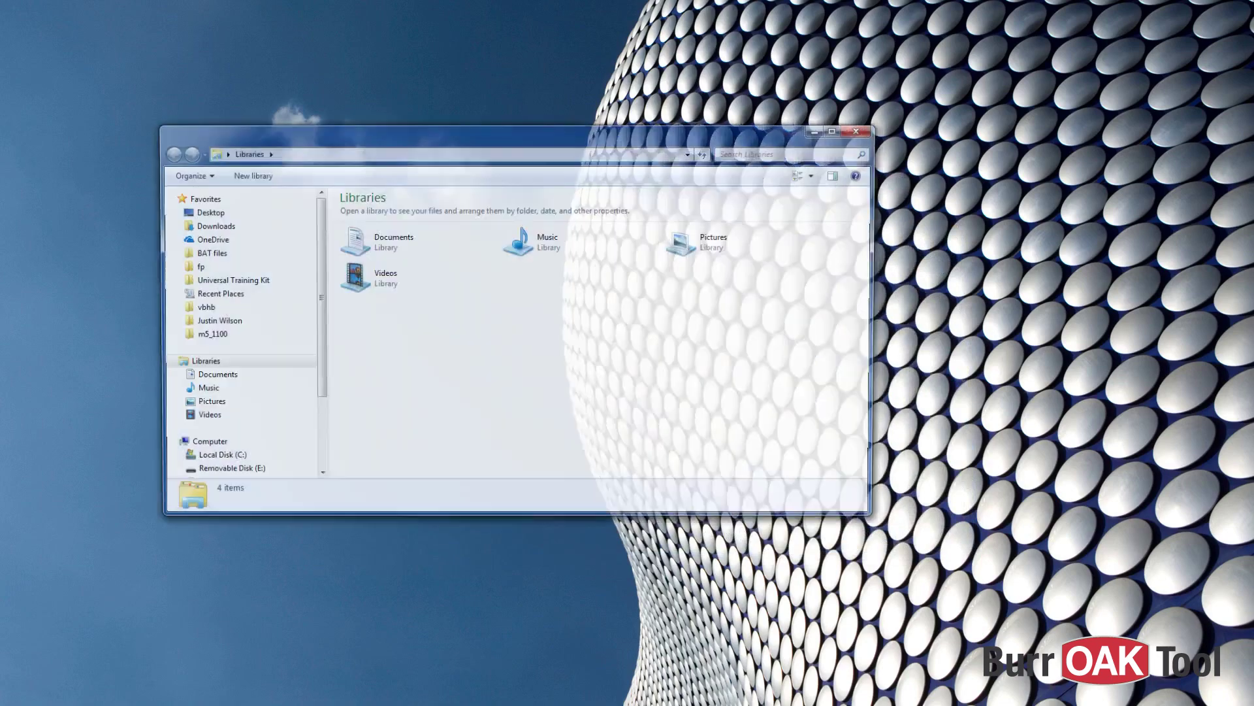
Drop the .txt extension so the E: file becomes ConBox_Commands.json, accepting the extension-change warning
click(225, 472)
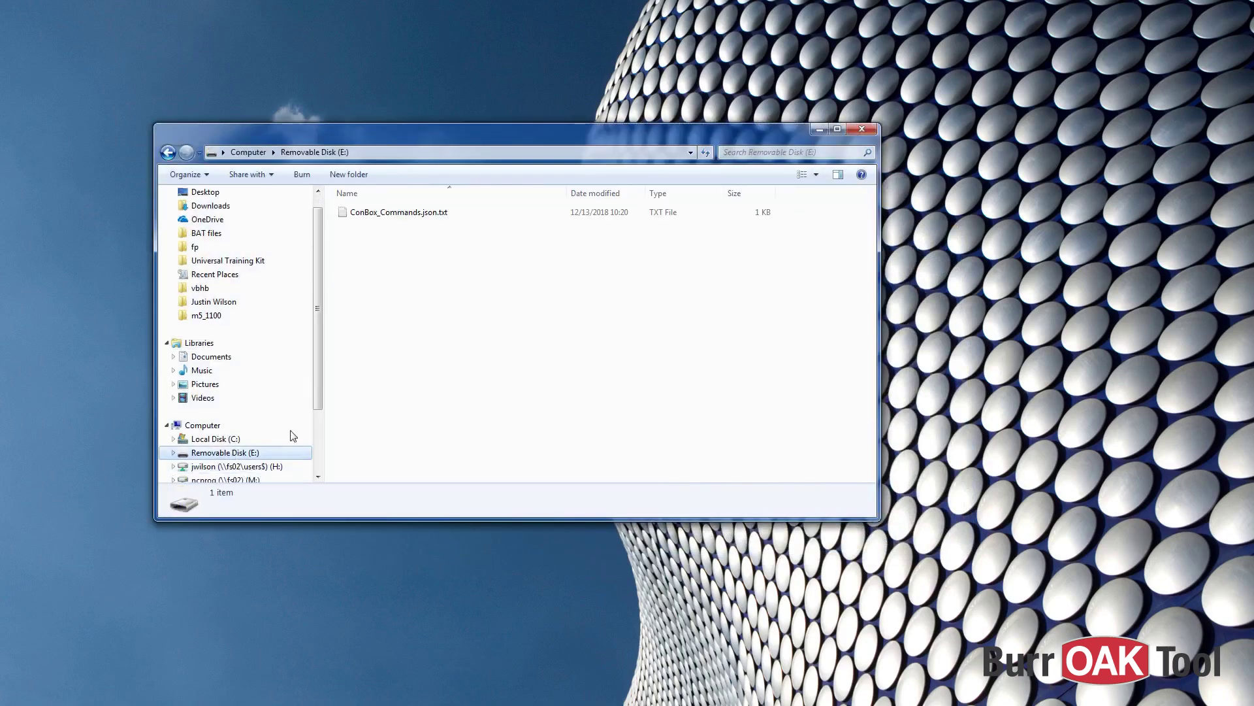
click(461, 209)
click(366, 182)
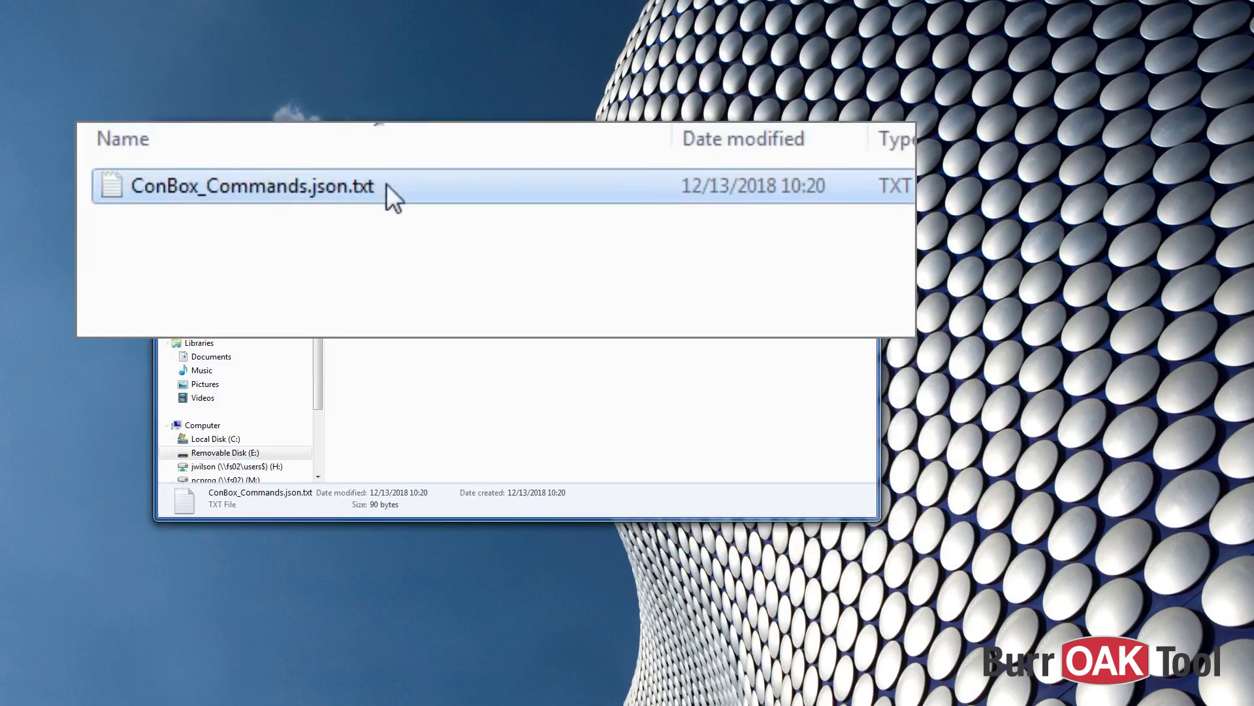
click(395, 186)
key(BackSpace)
key(BackSpace)
key(BackSpace)
key(BackSpace)
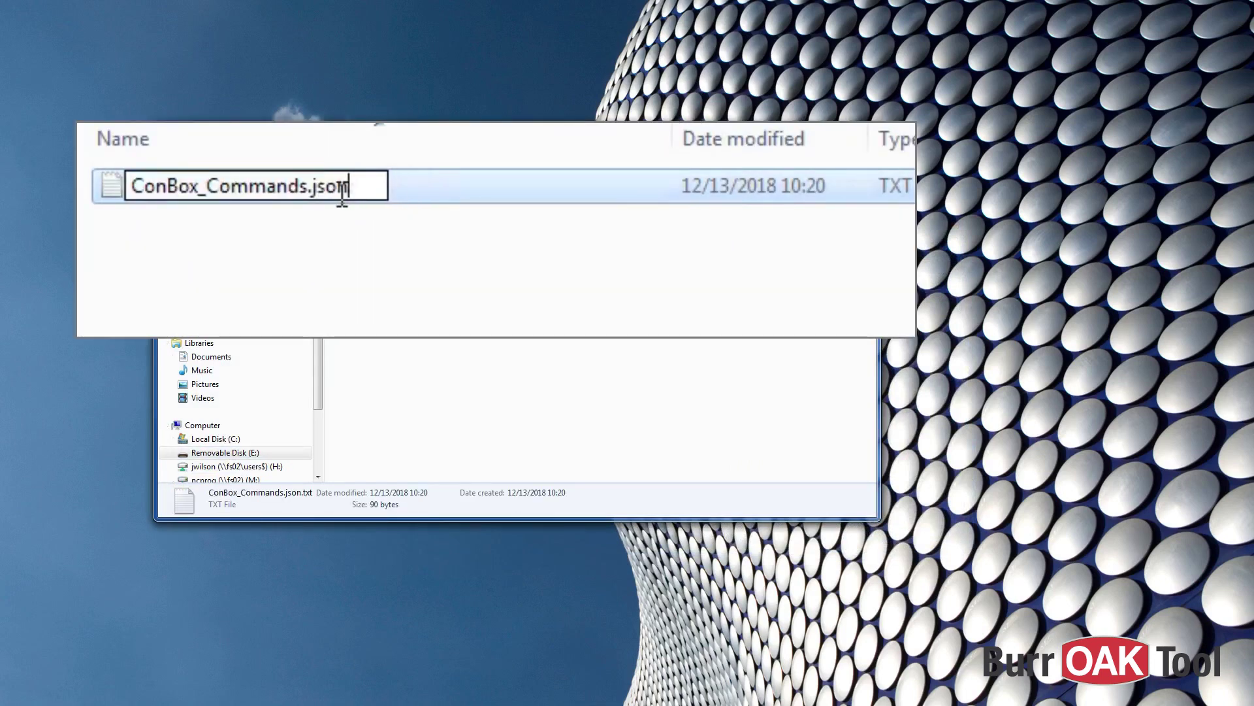
key(Return)
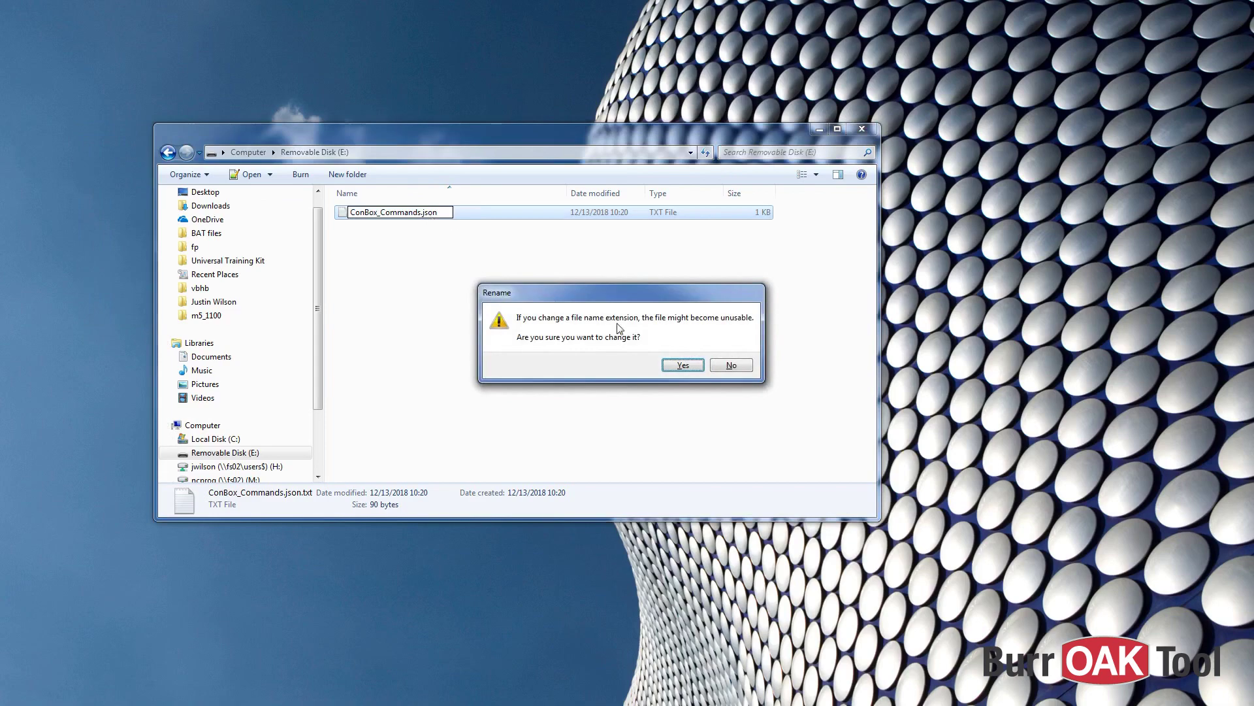
click(700, 367)
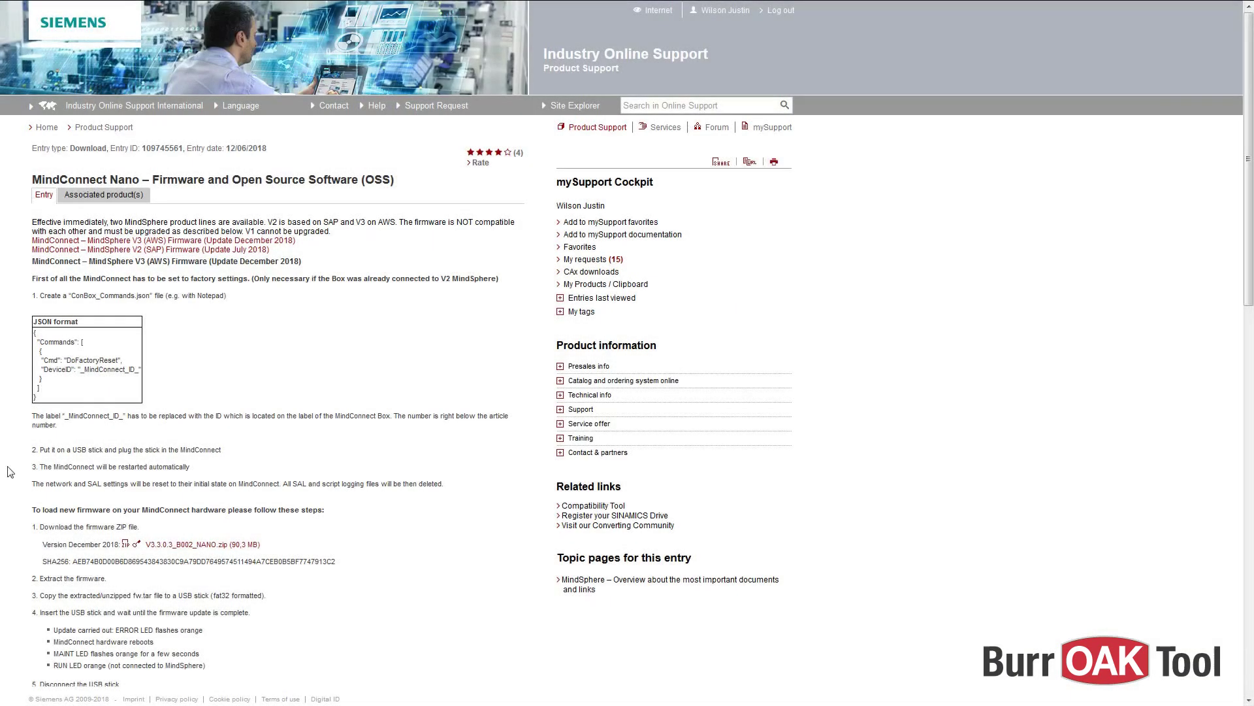
Save the V3.3.0.3_B002_NANO.zip firmware download and switch to the Downloads folder
click(239, 545)
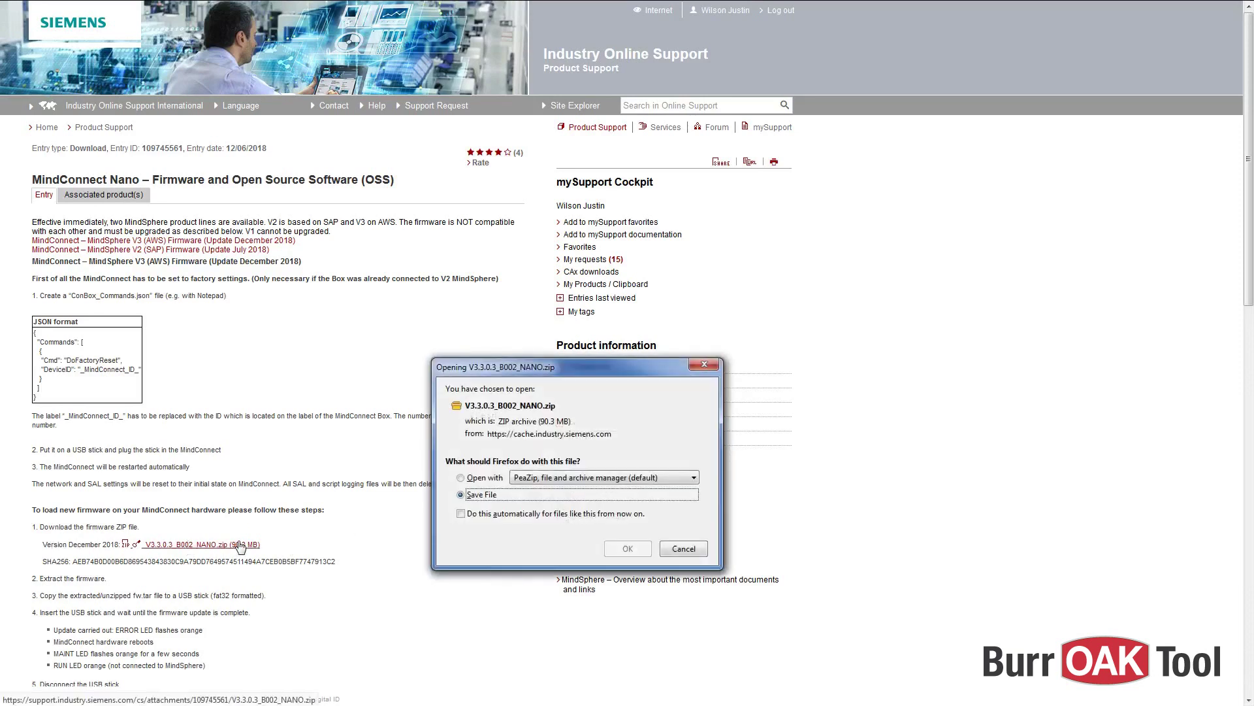
click(647, 550)
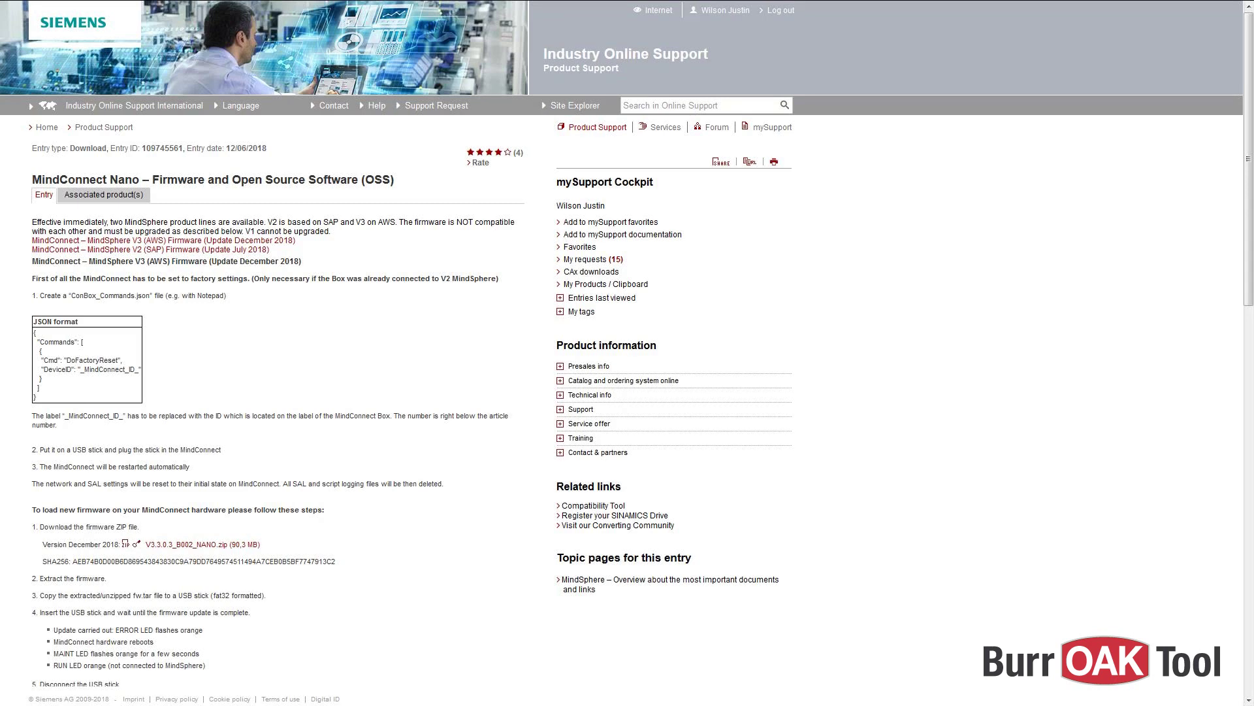
key(alt+Tab)
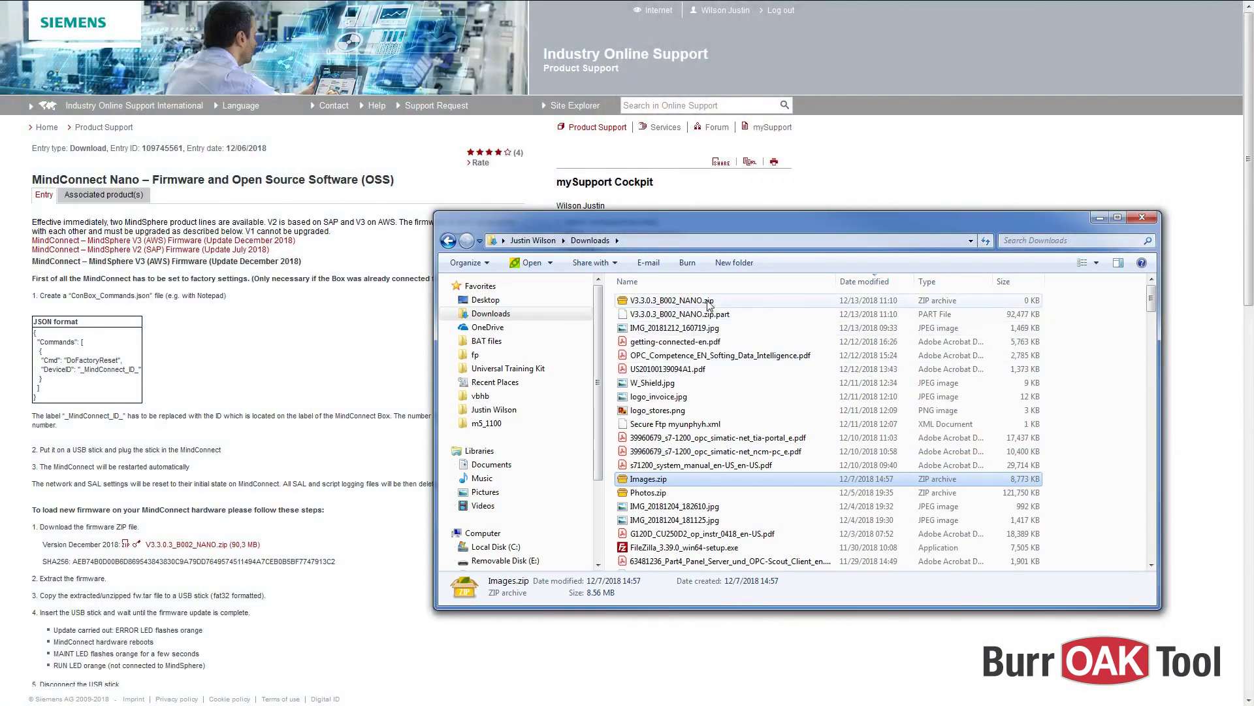
Open the firmware zip in Windows Explorer and copy fw.tar onto Removable Disk (E:)
click(710, 304)
right_click(711, 305)
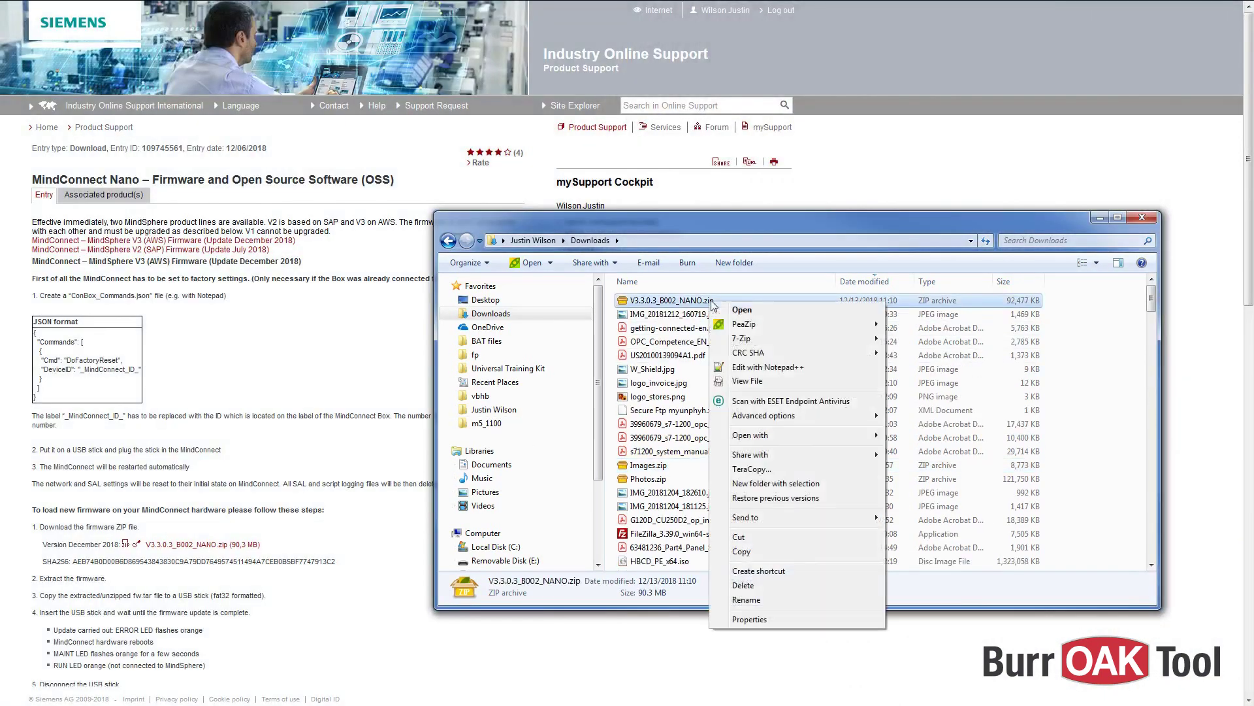
mouse_move(791, 436)
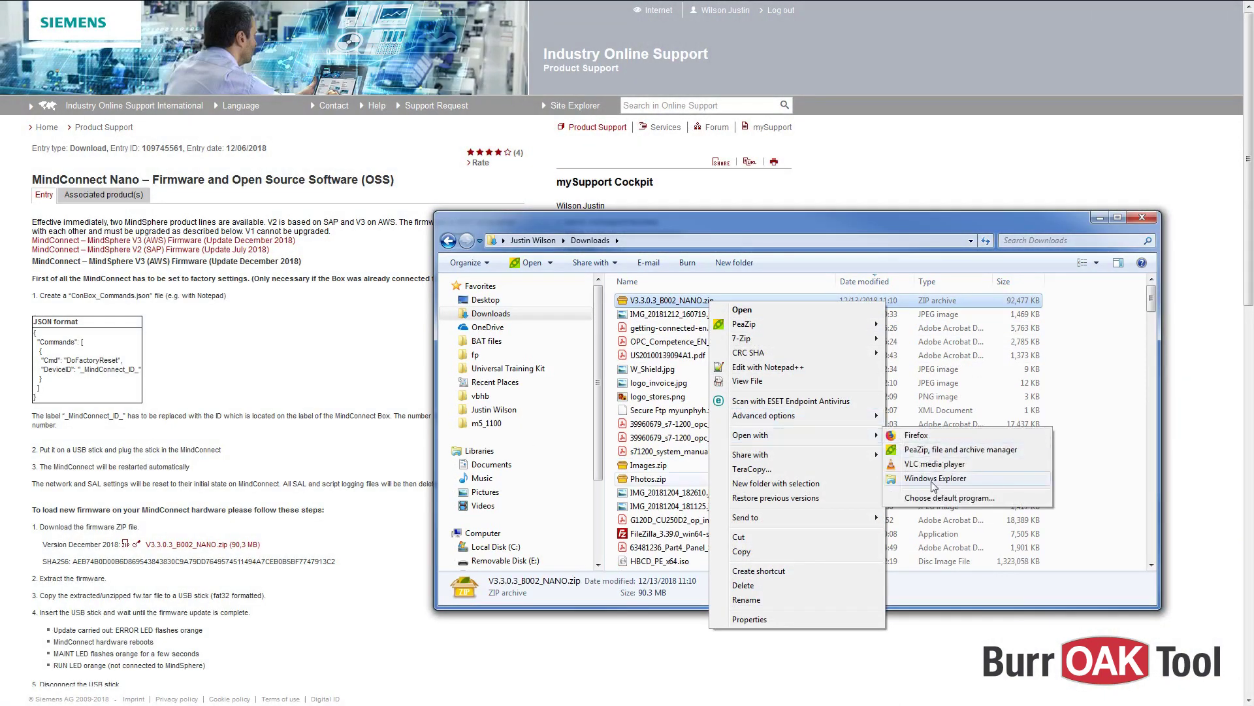
click(934, 479)
click(663, 318)
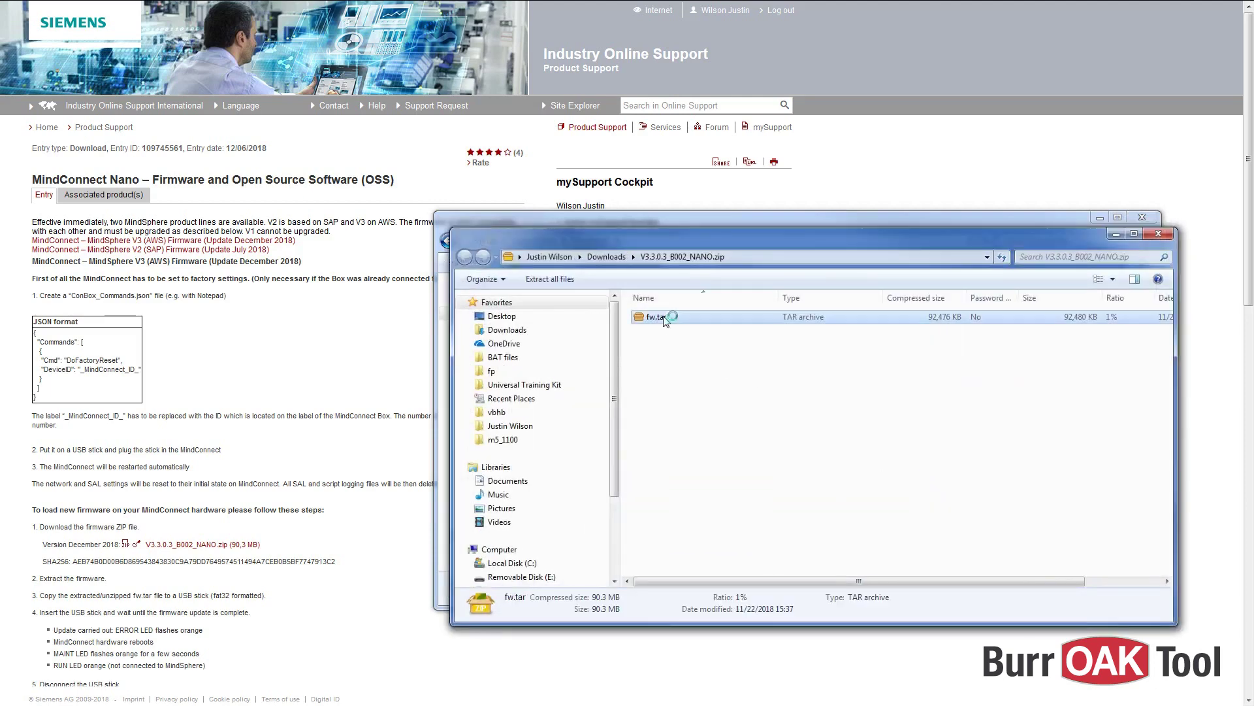
drag(664, 320, 529, 558)
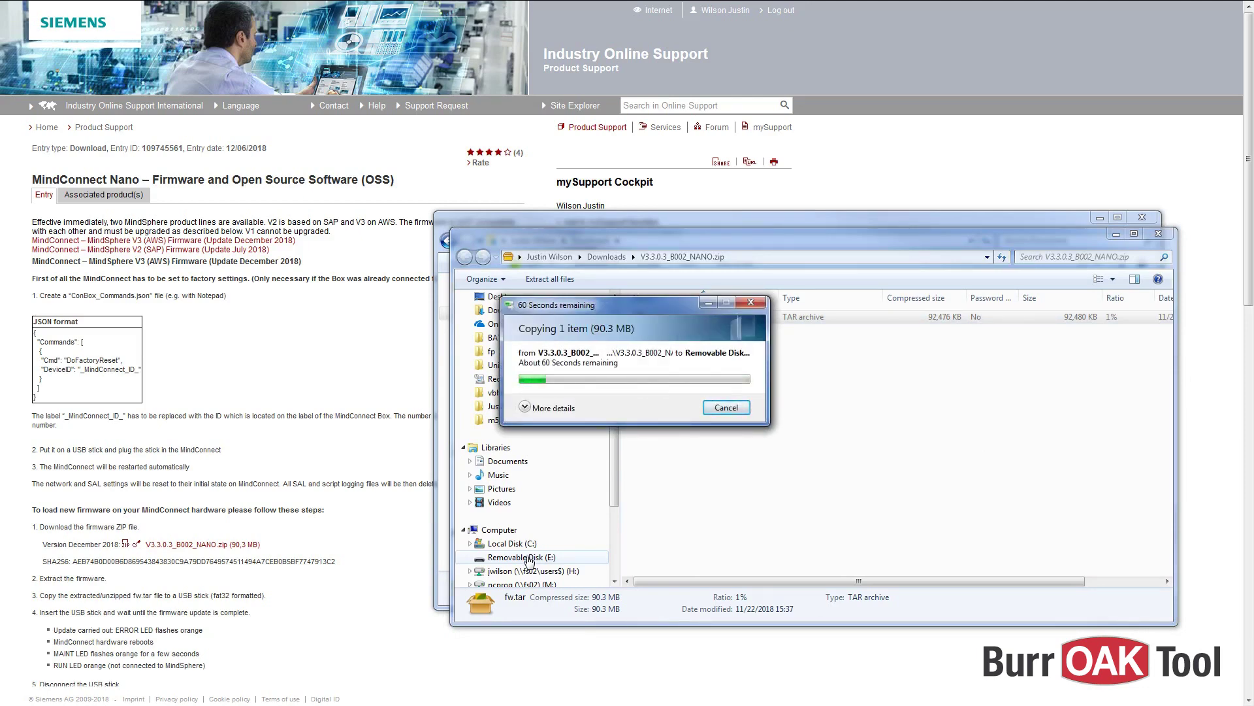
Permanently delete ConBox_Commands.json from drive E:
click(523, 557)
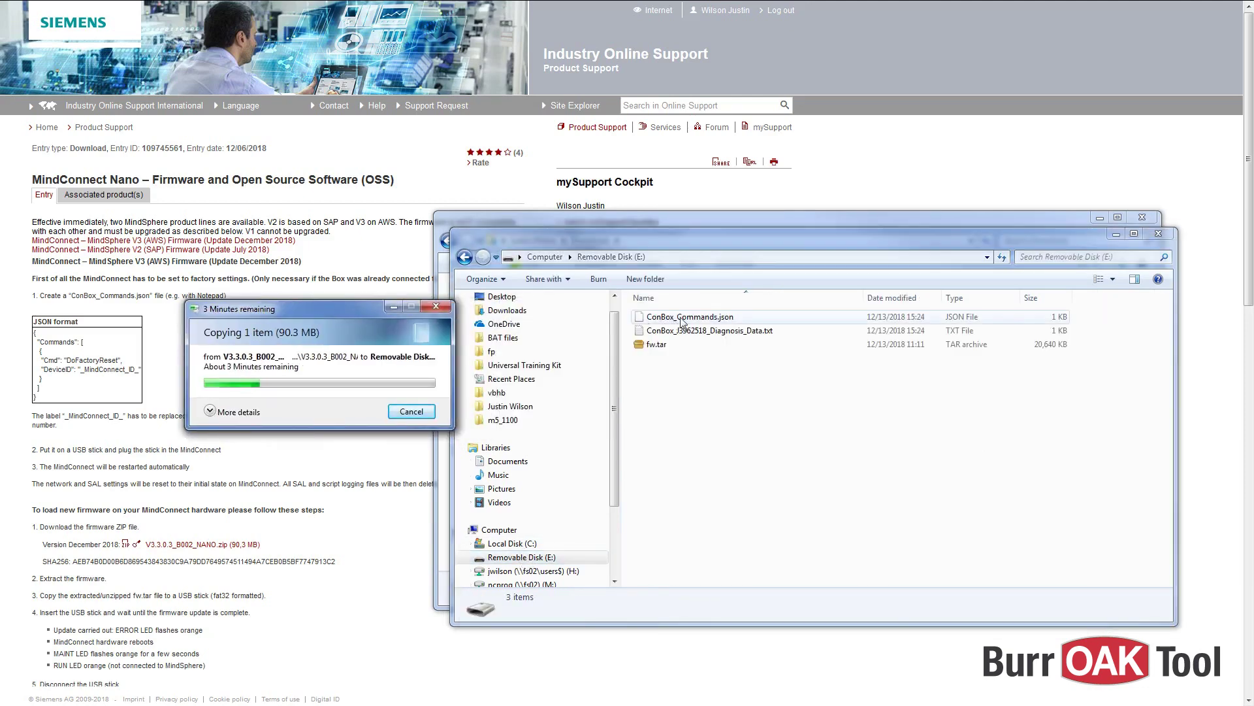
key(Delete)
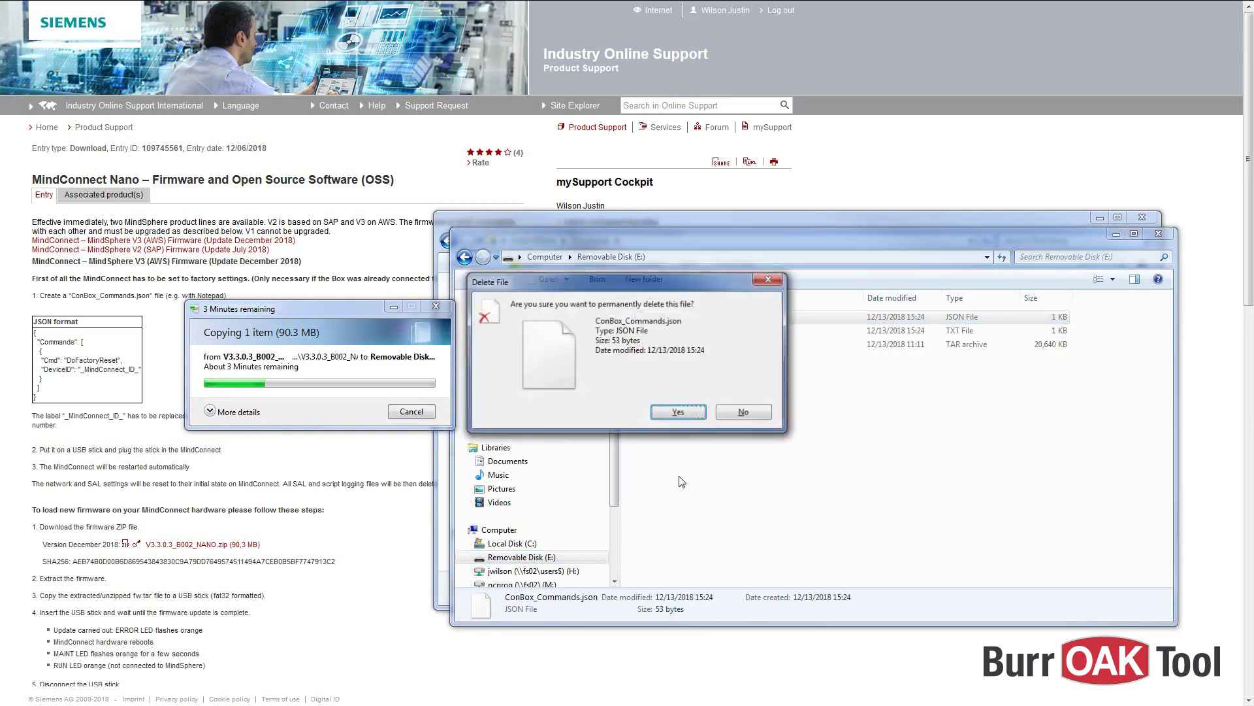
click(682, 413)
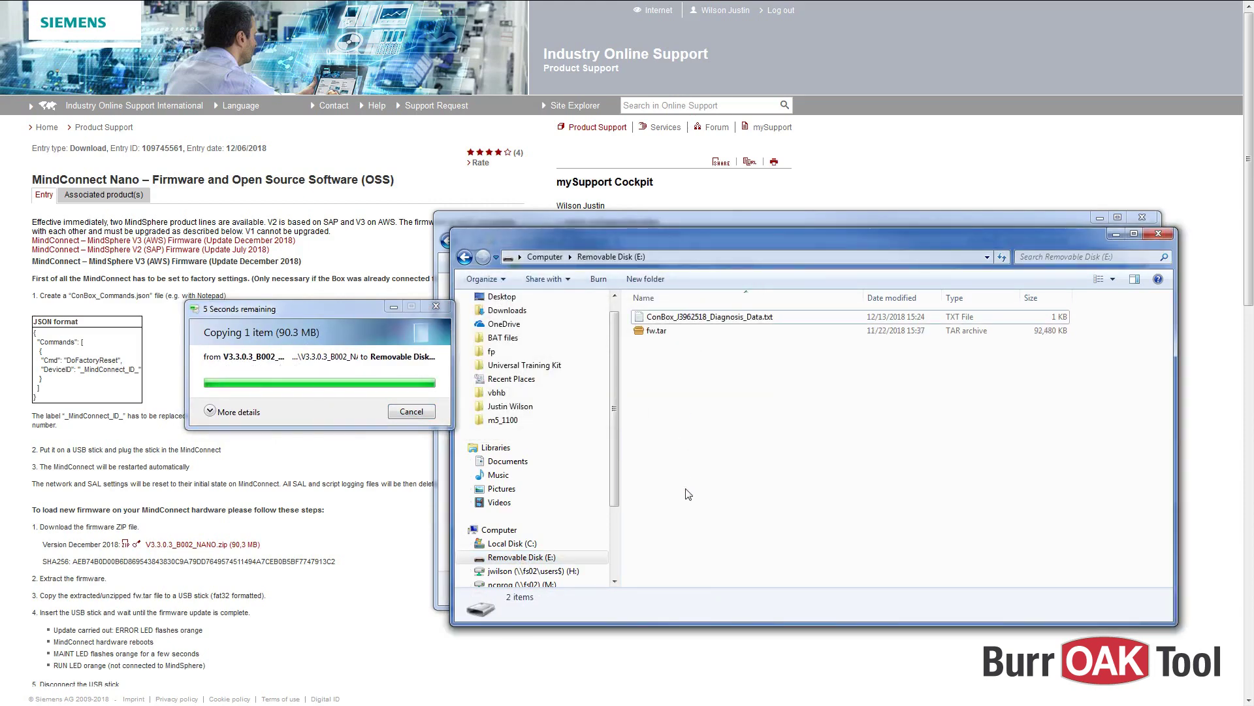
Eject the flash drive and close the remaining Explorer windows
right_click(547, 558)
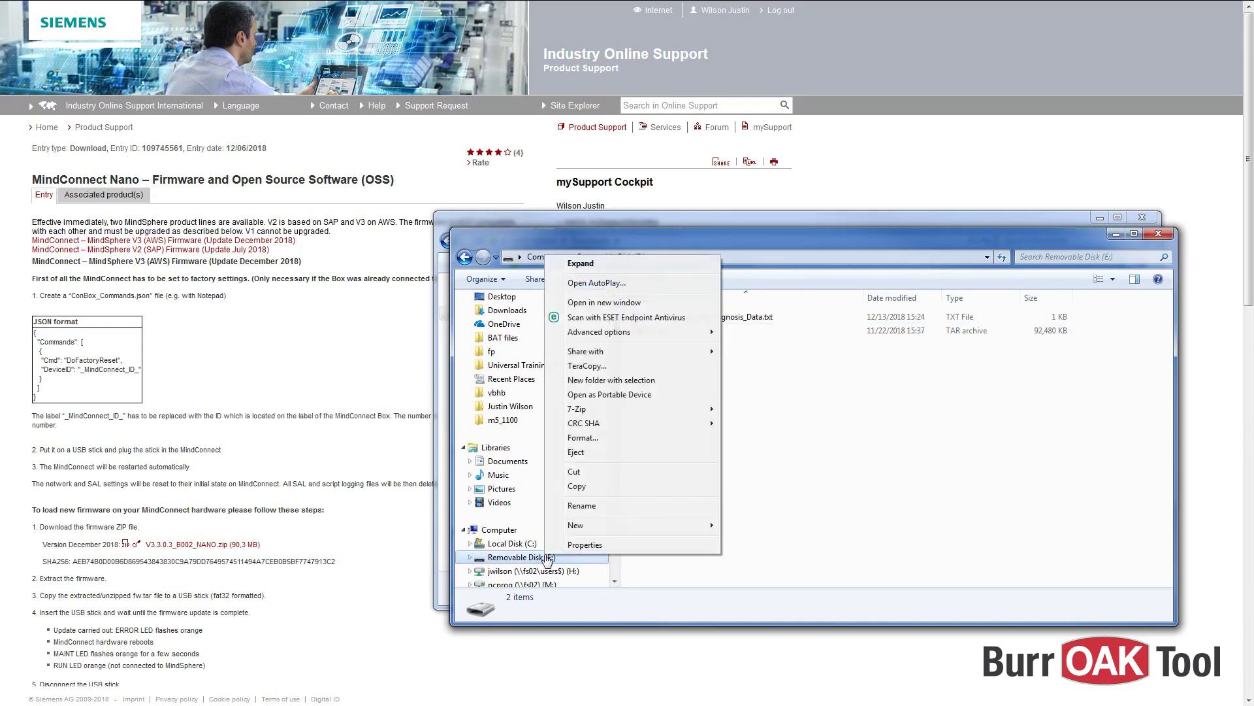
click(615, 452)
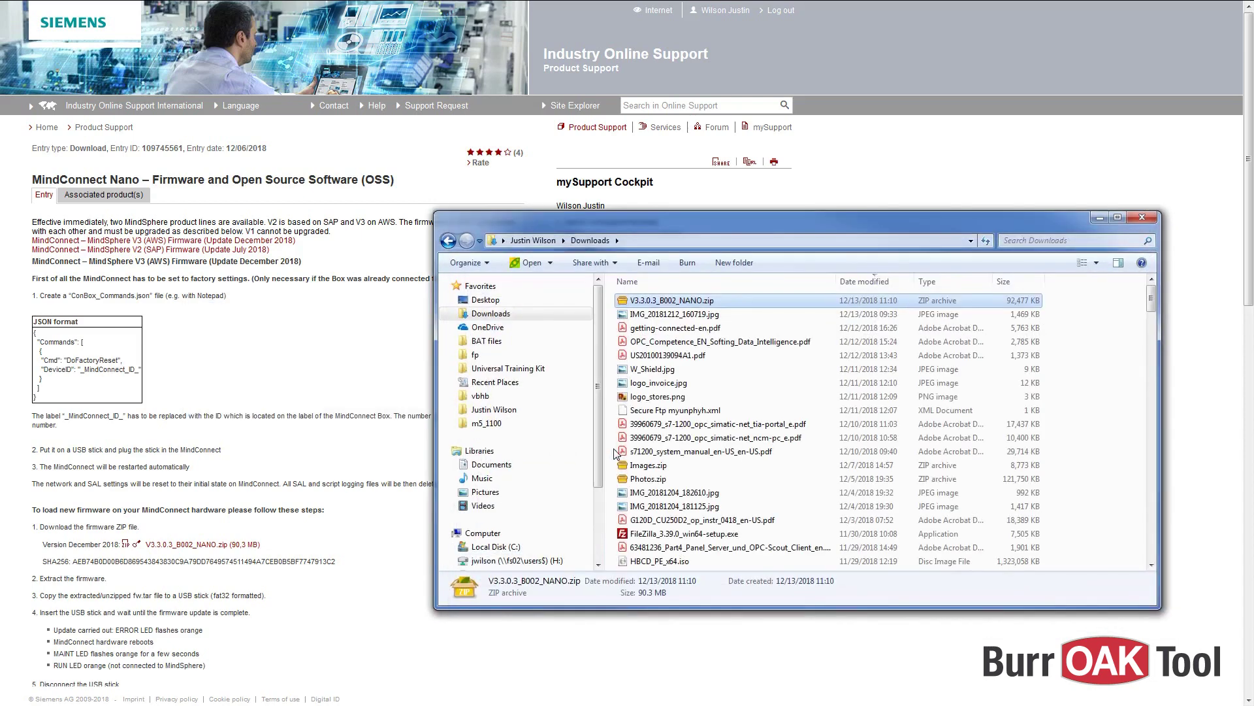
click(1148, 226)
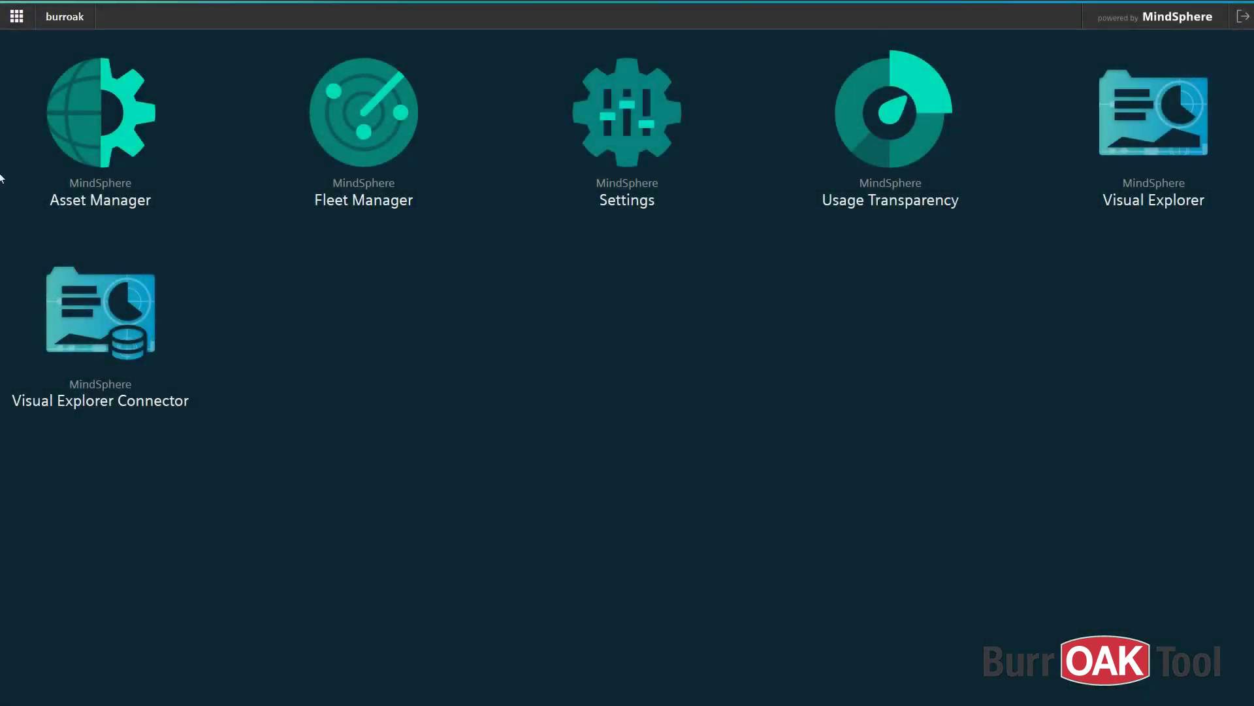
Launch Asset Manager from the MindSphere launchpad and begin a new asset
click(125, 141)
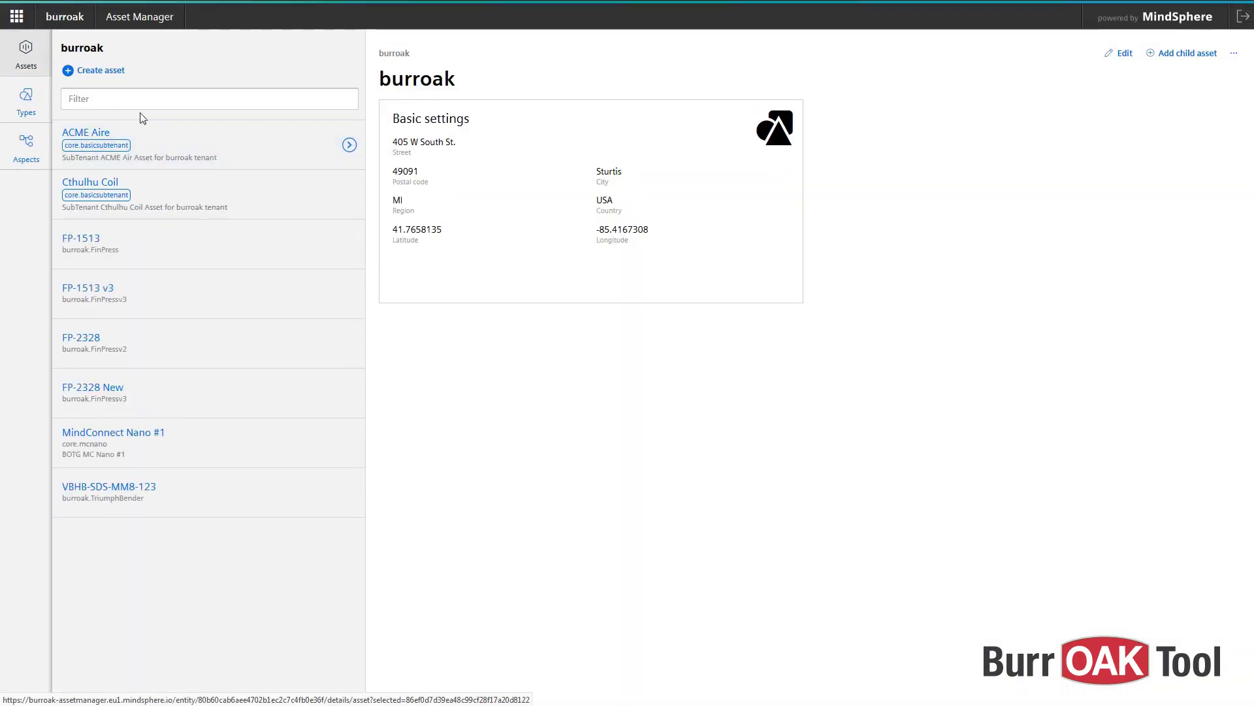
click(100, 70)
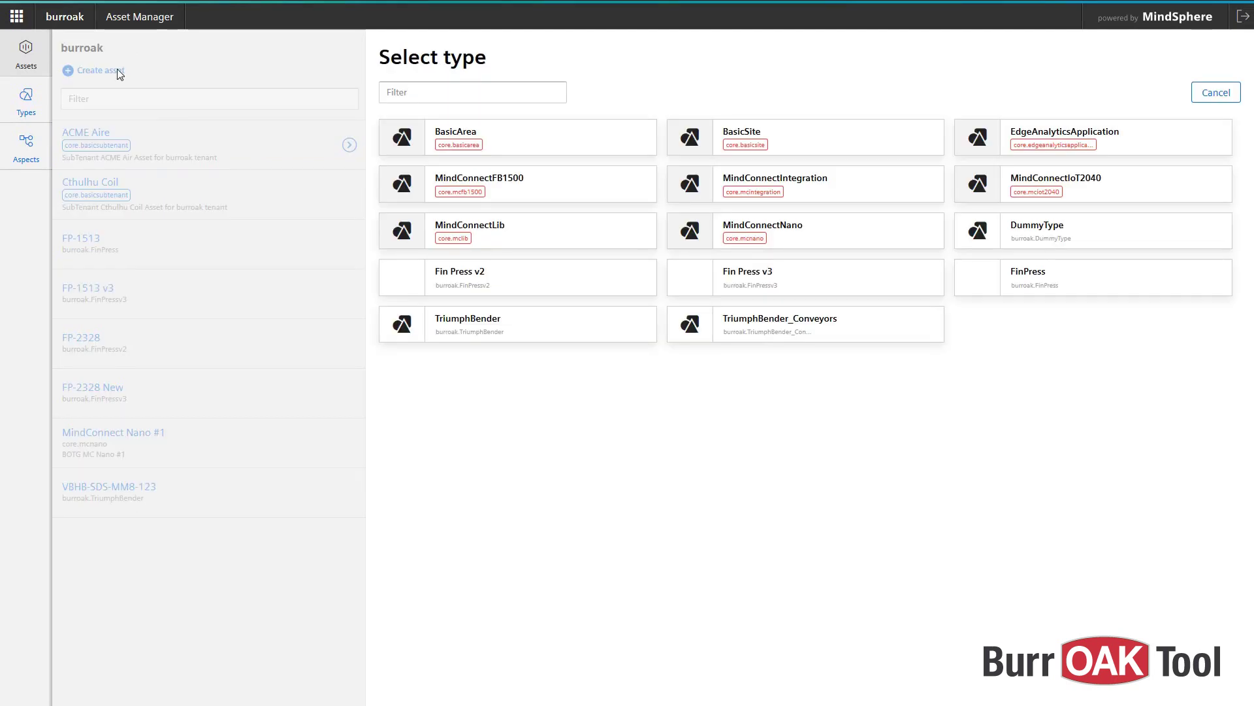
Save a MindConnectNano-type asset named 'New Nano' and open its MindConnect Nano card
click(845, 243)
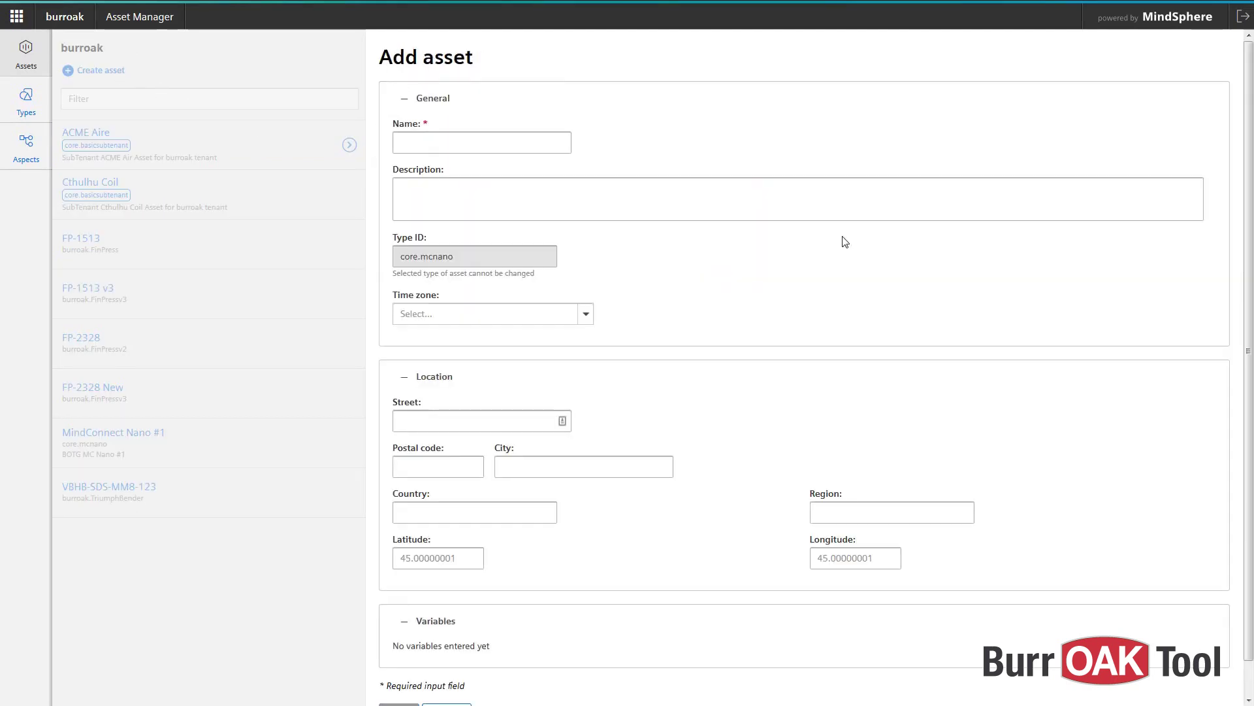
click(568, 142)
text(New Nano)
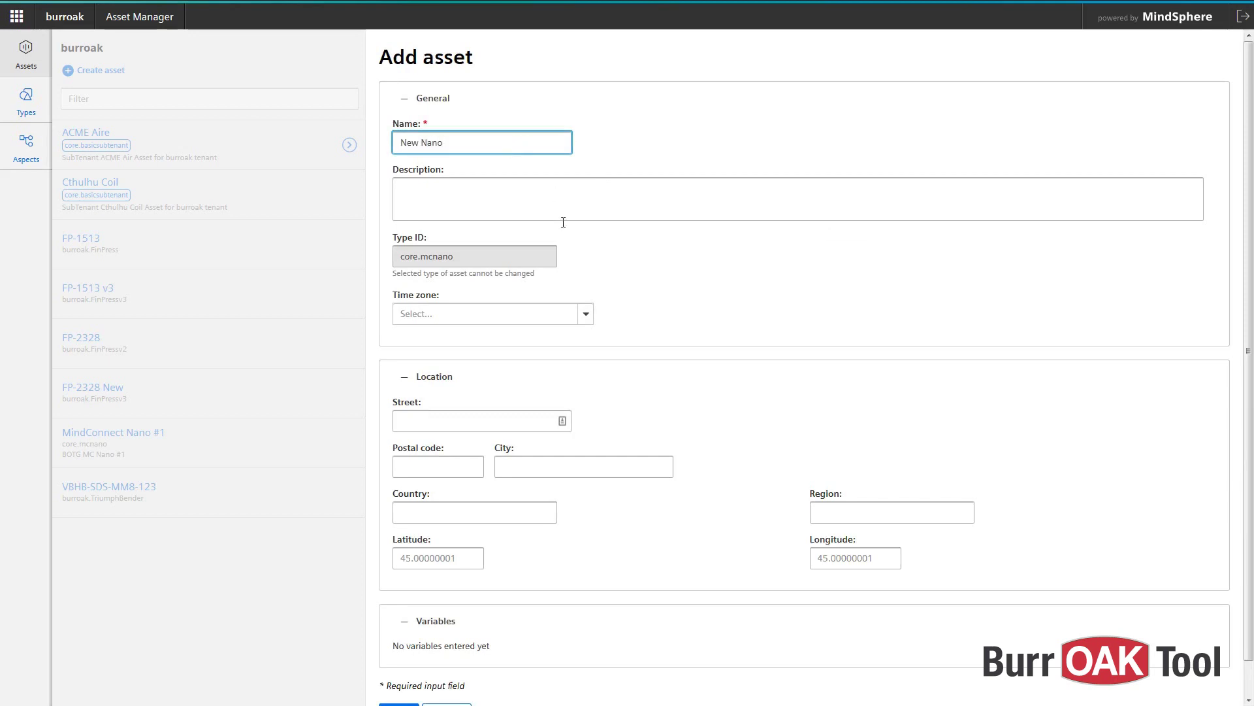
scroll(556, 294, down, 2)
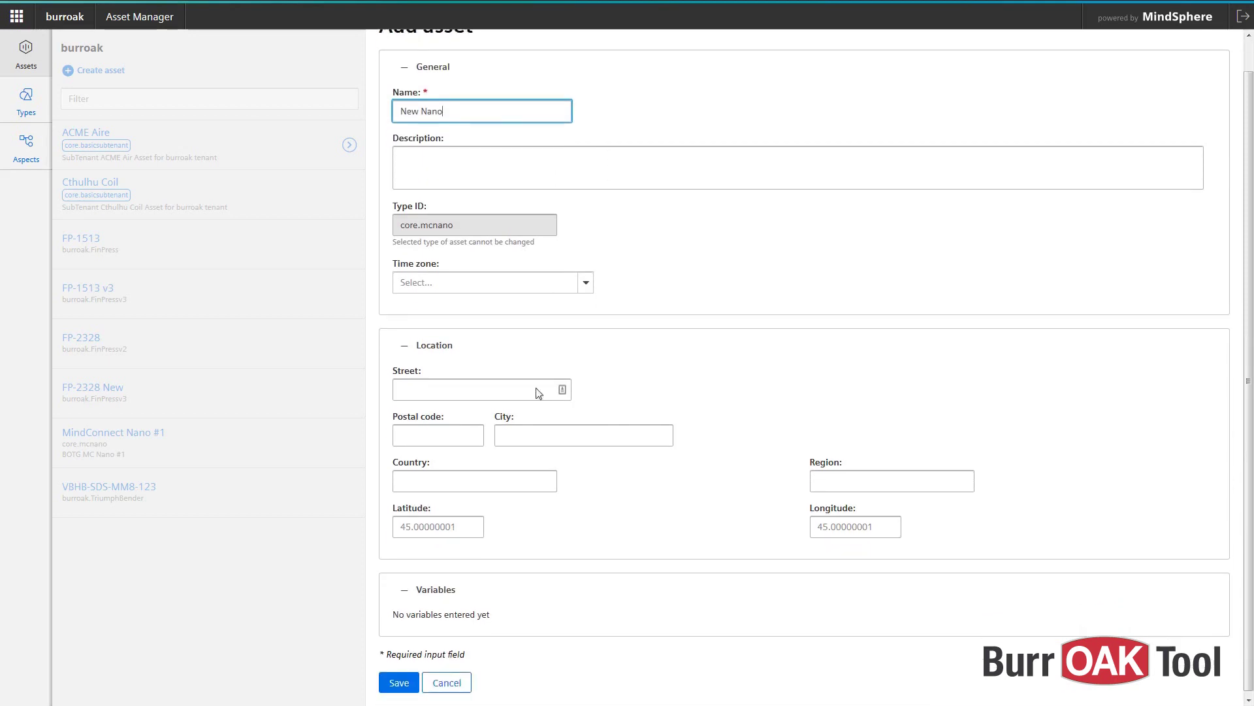
click(415, 680)
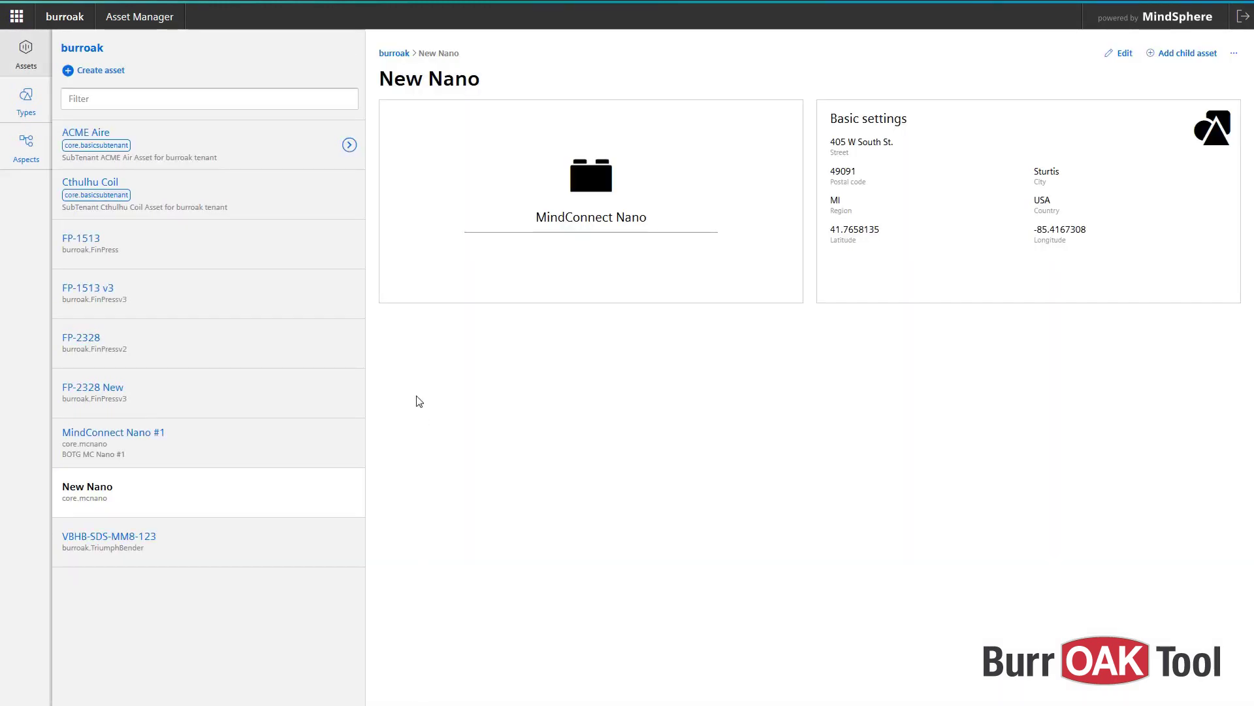
click(459, 174)
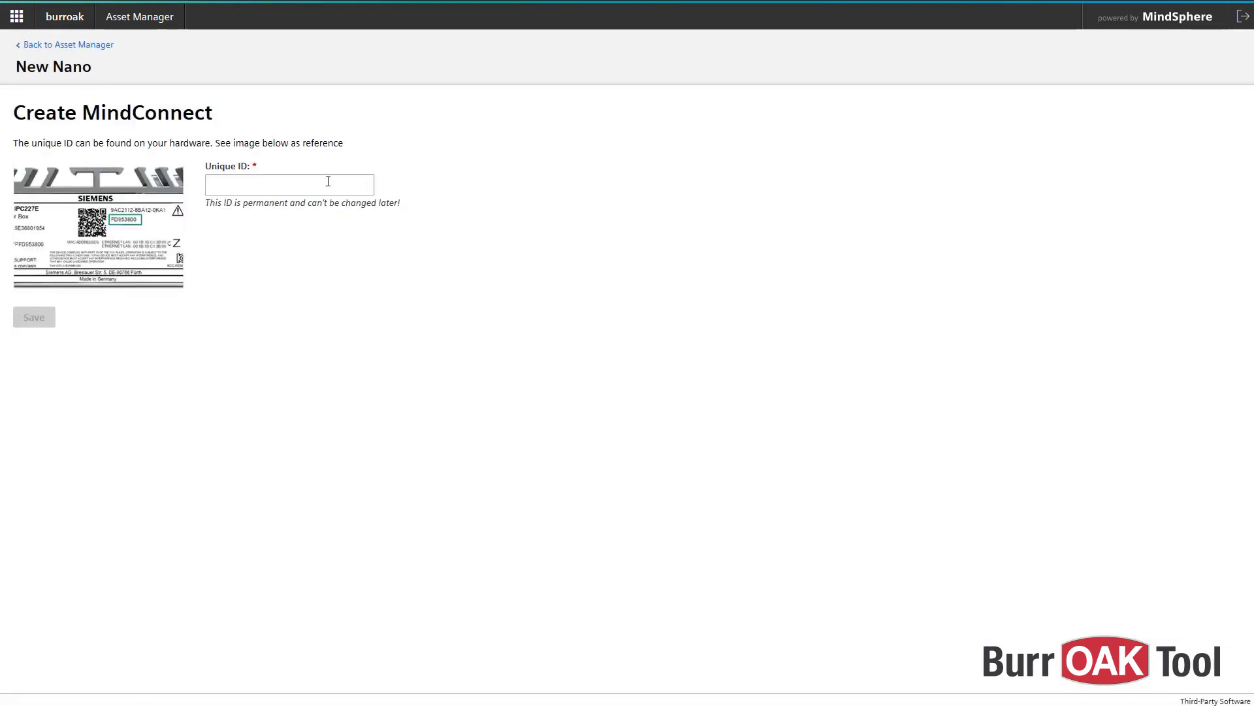
Paste J3962519 into New Nano's Unique ID field and save it
click(328, 181)
text(J3962519)
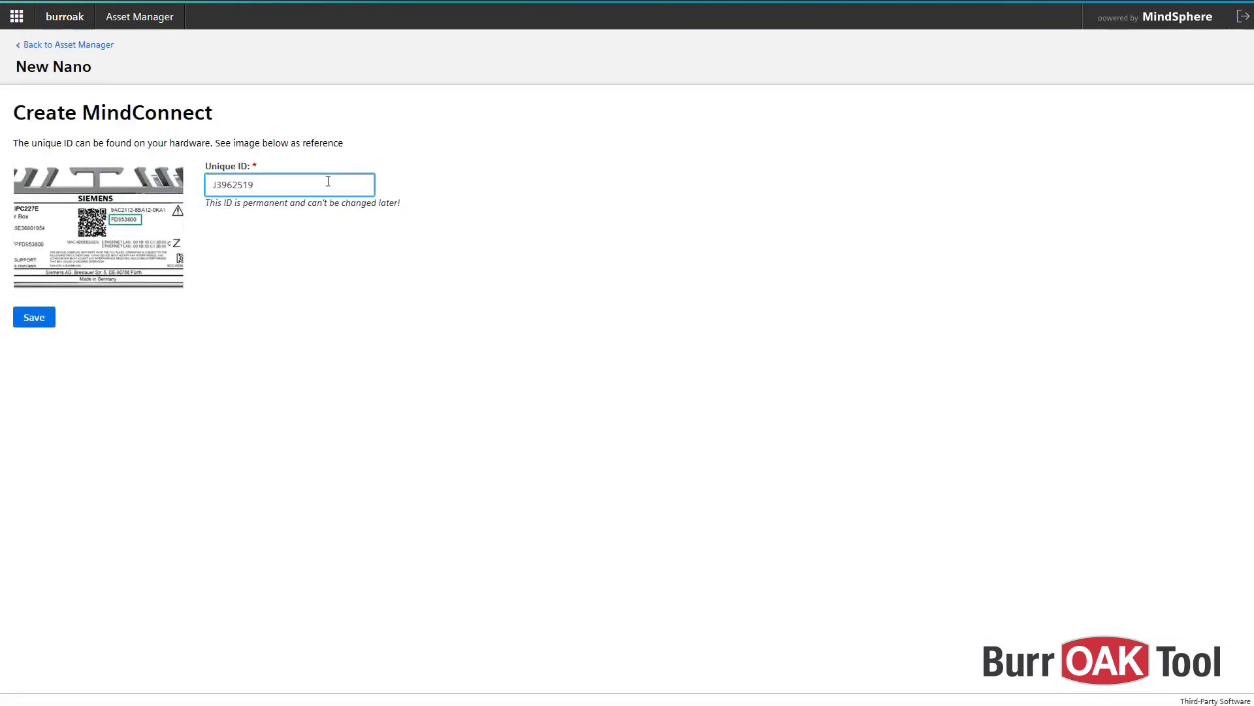
click(30, 321)
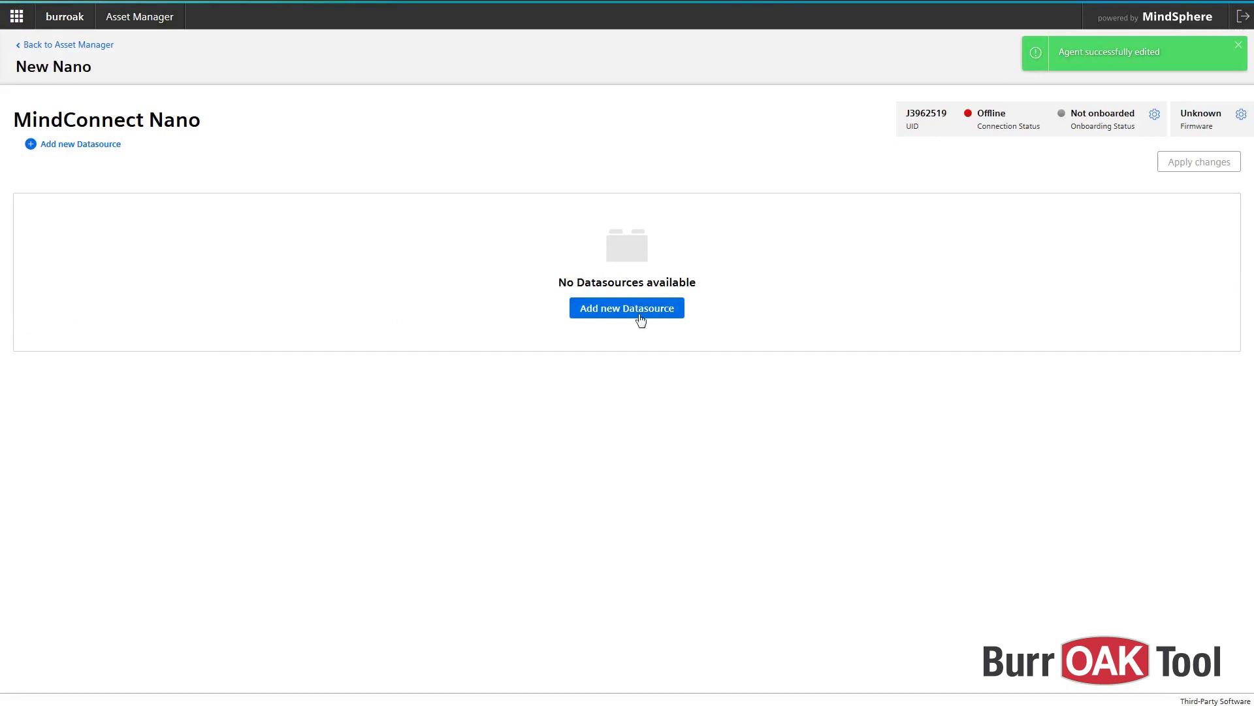
Replace DHCP with static IP 192.168.214.23, mask 255.255.255.0, on the production interface and save
click(1155, 116)
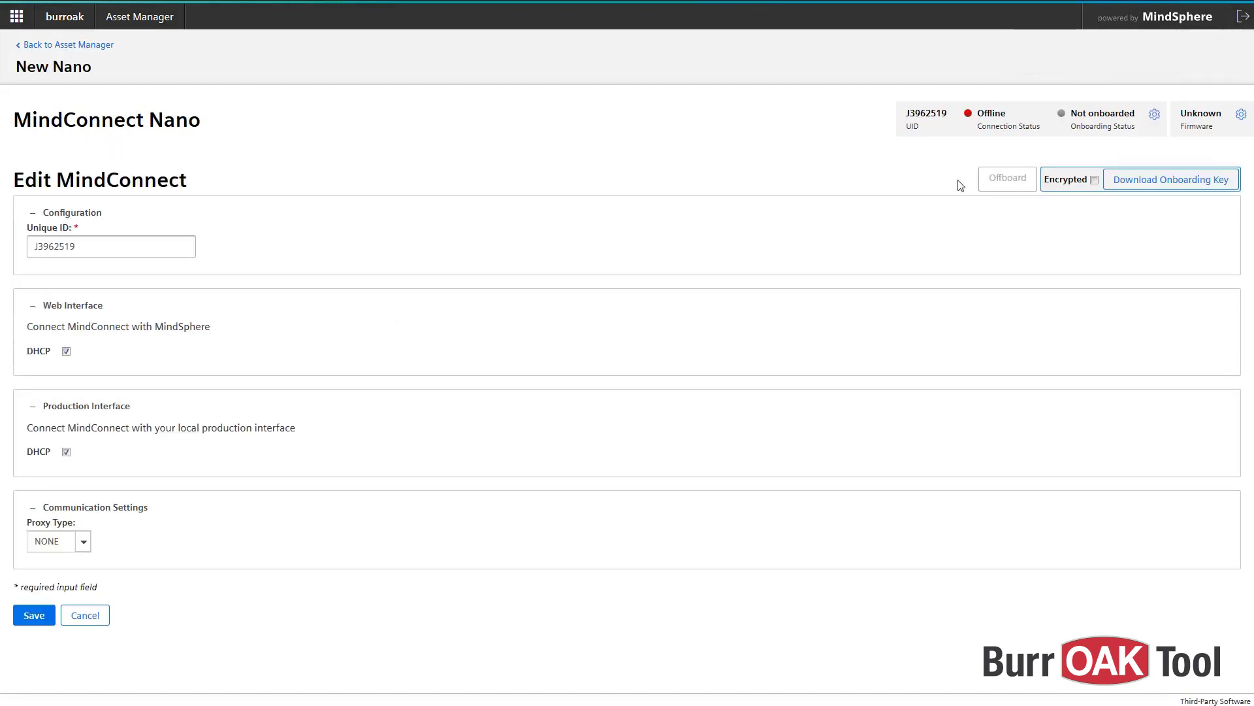
click(66, 452)
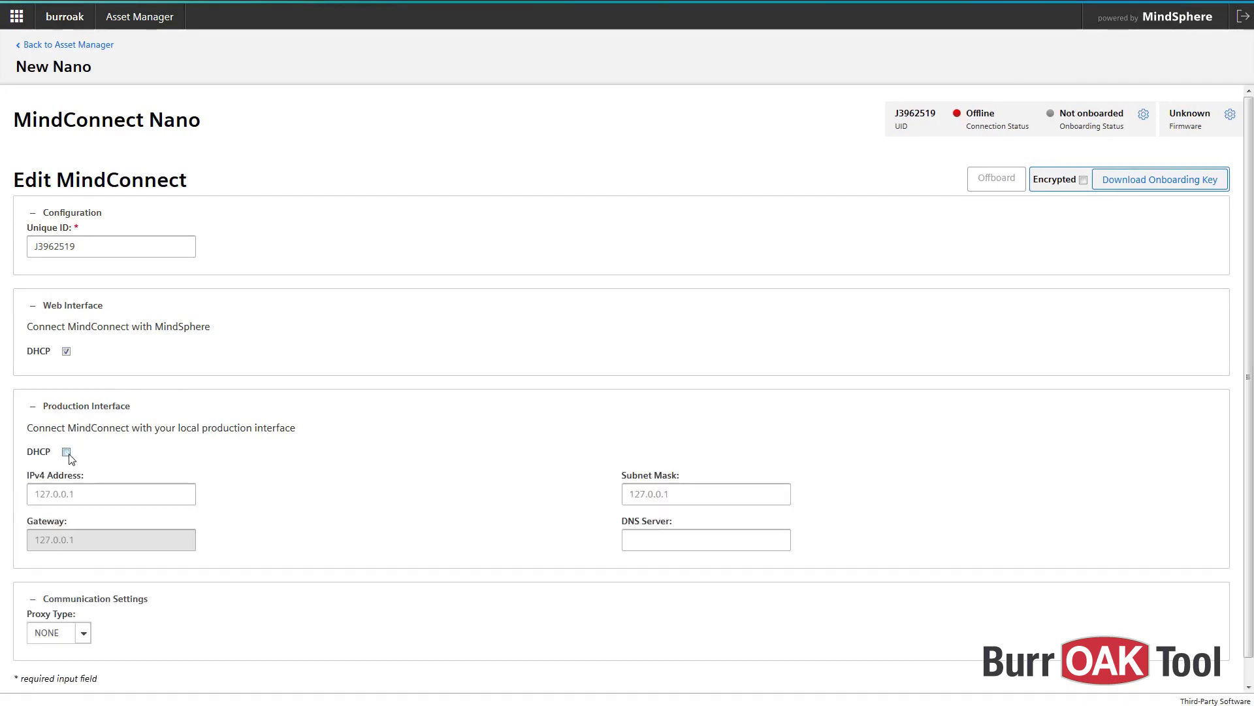
click(82, 495)
text(192.168.)
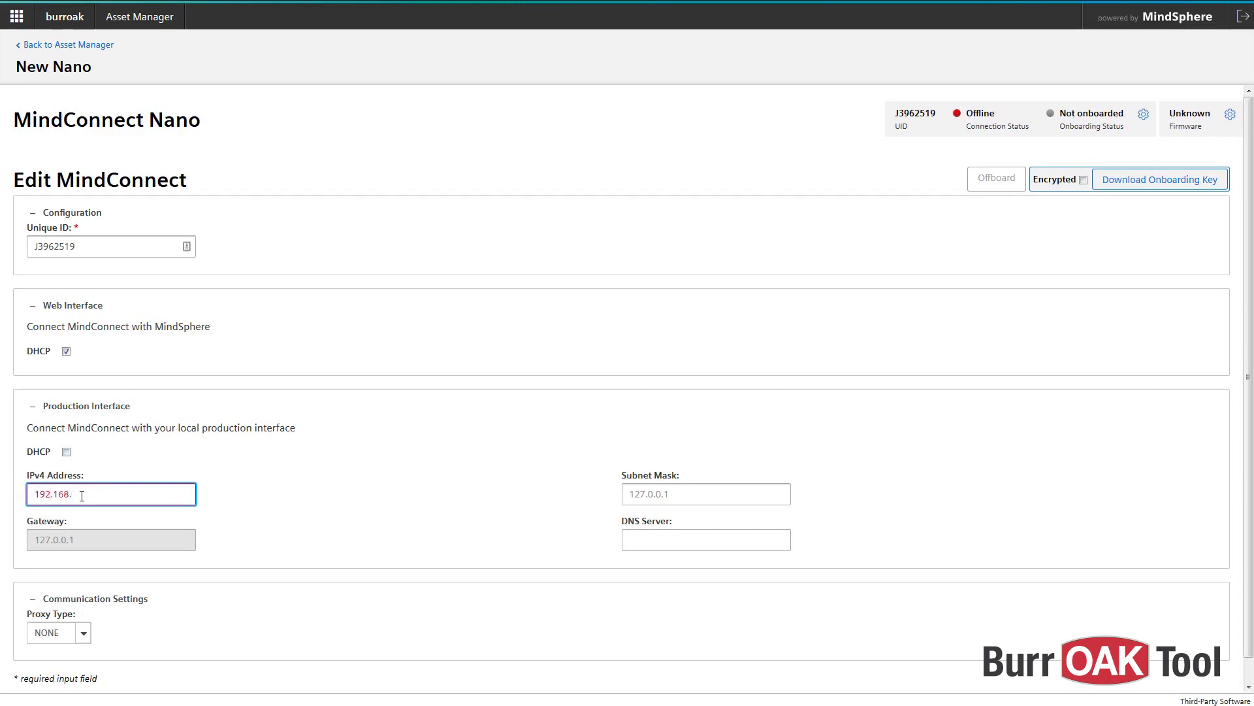
text(214.23)
click(716, 495)
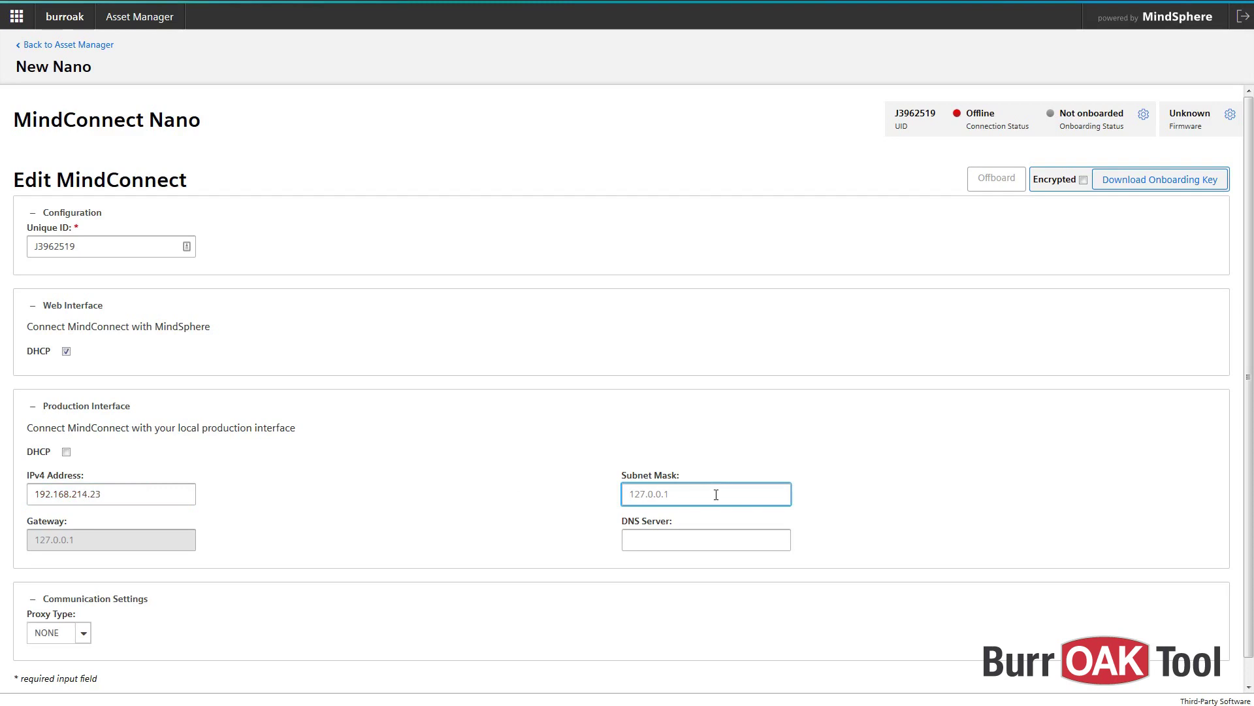
text(255.255.255.0)
scroll(281, 534, down, 1)
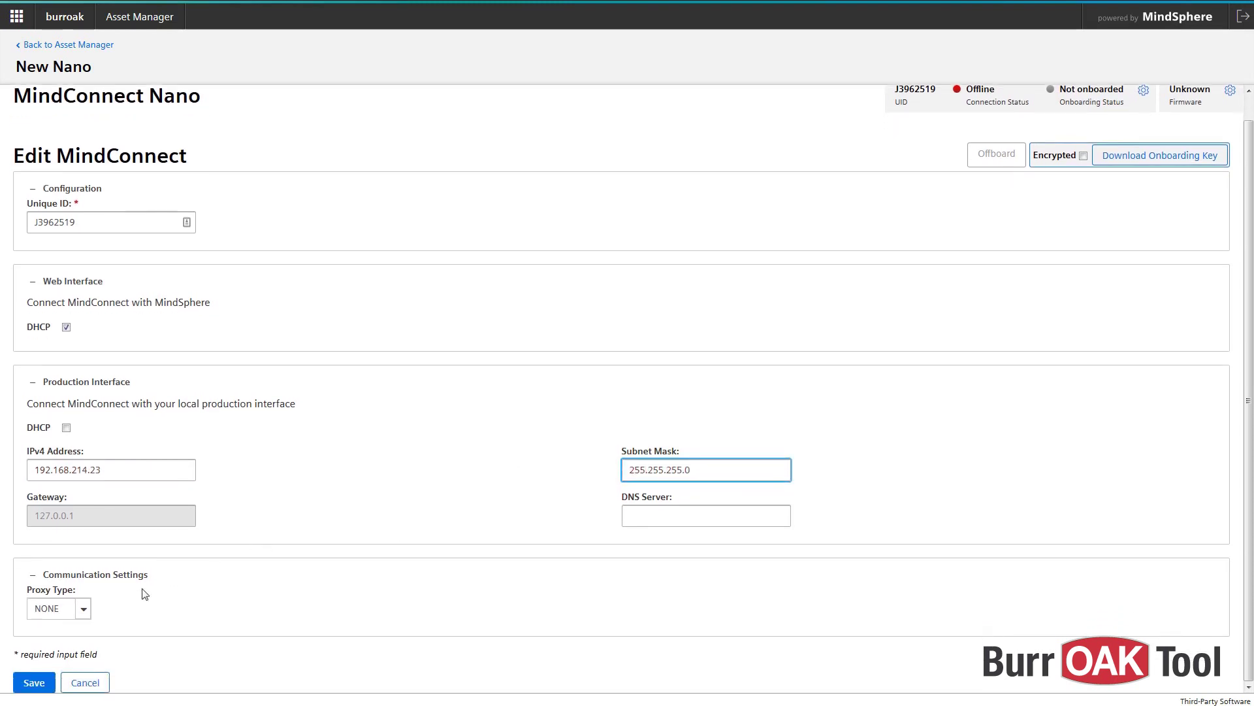
click(46, 686)
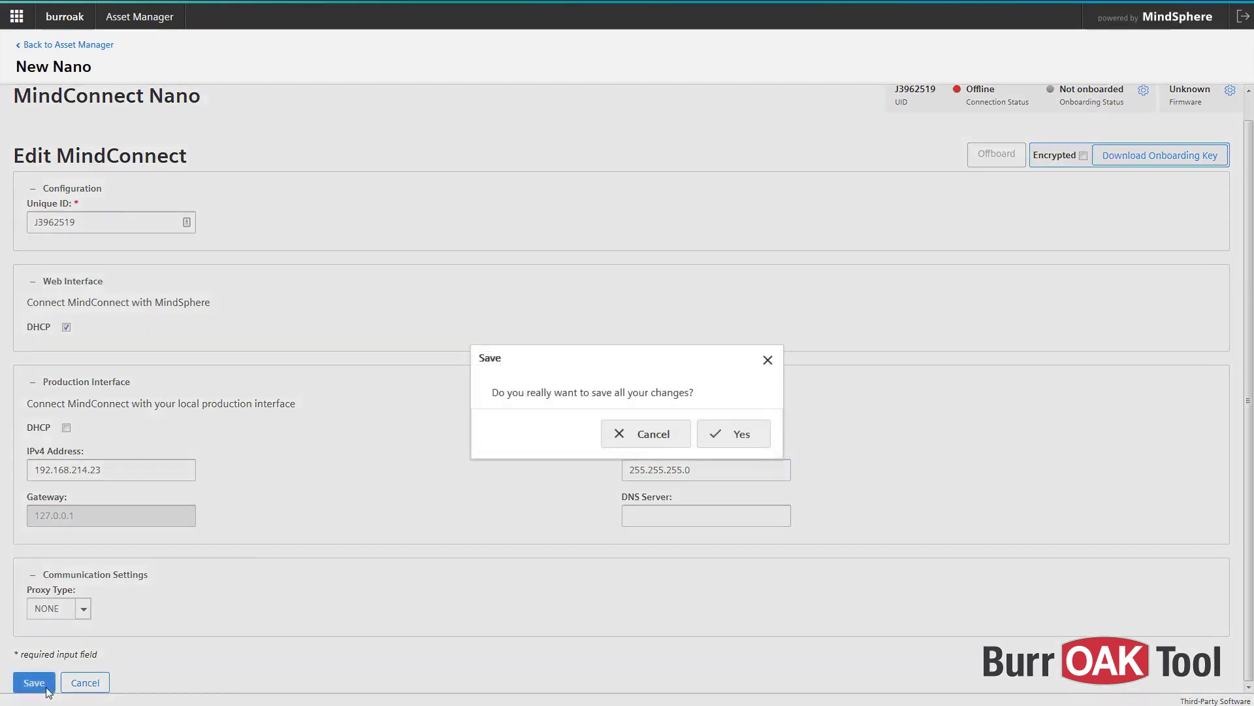
click(770, 444)
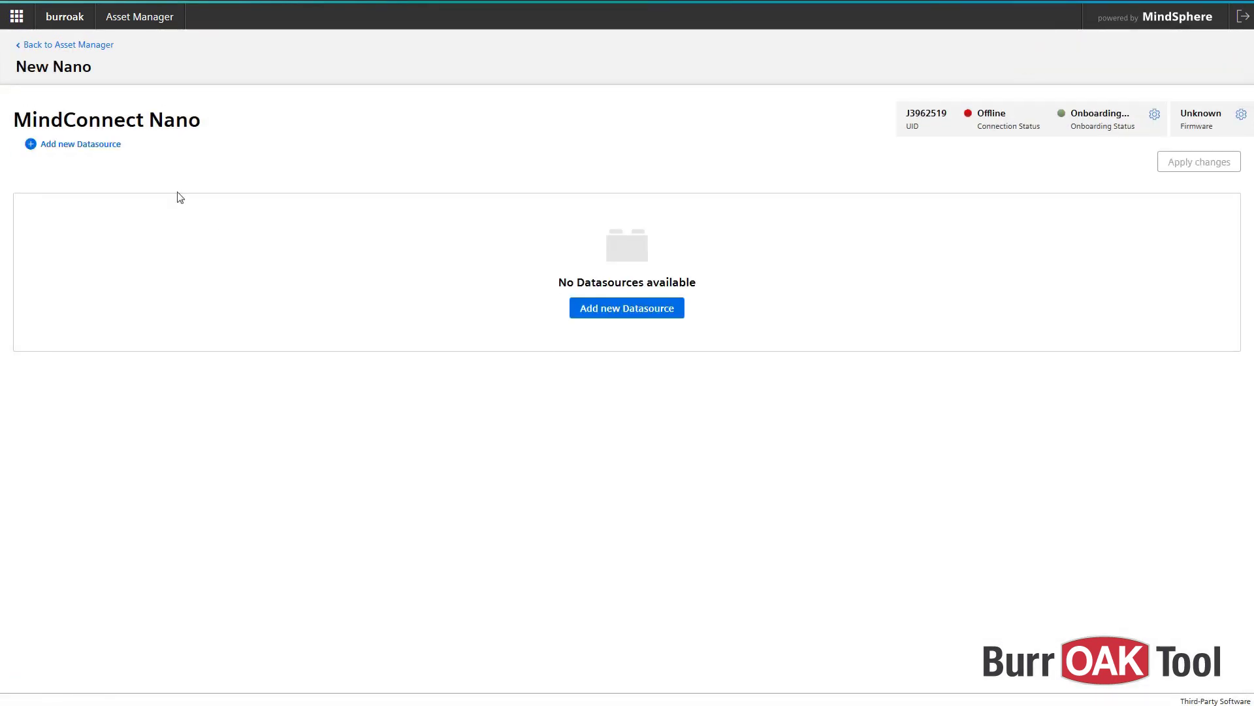
click(41, 41)
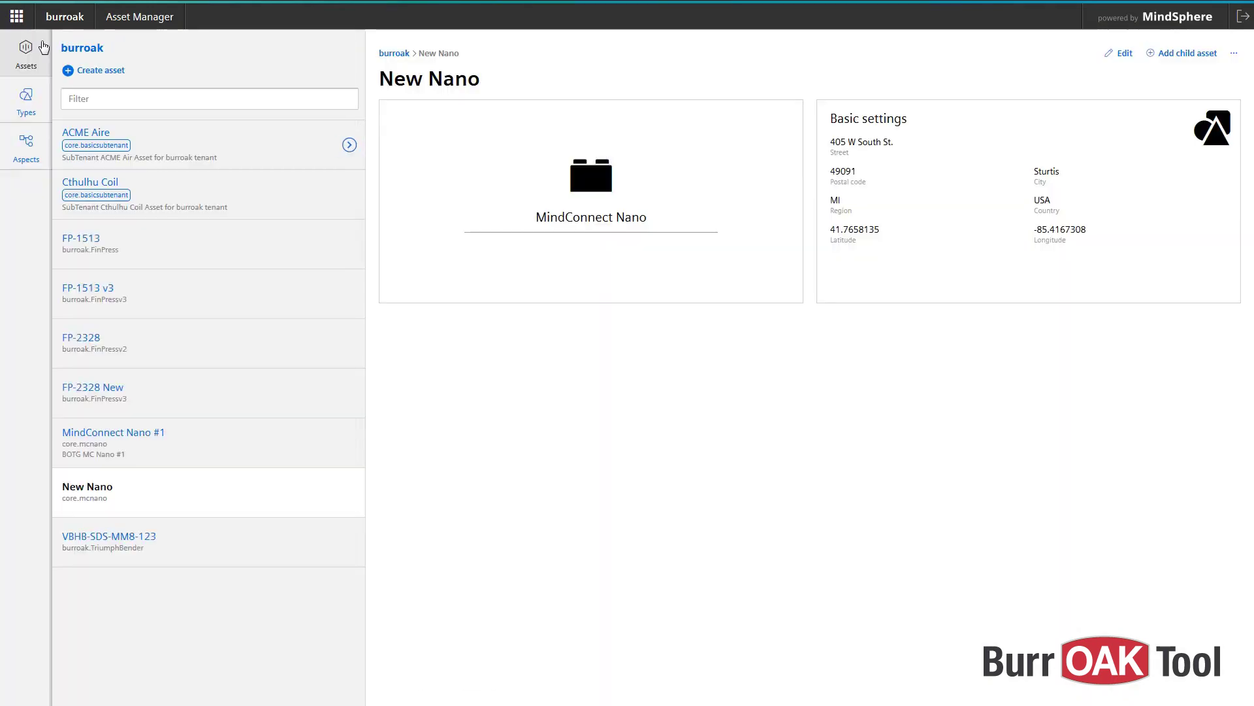
Download MindConnect Nano #1's onboarding key and copy the .cfg file onto Removable Disk (E:)
click(206, 448)
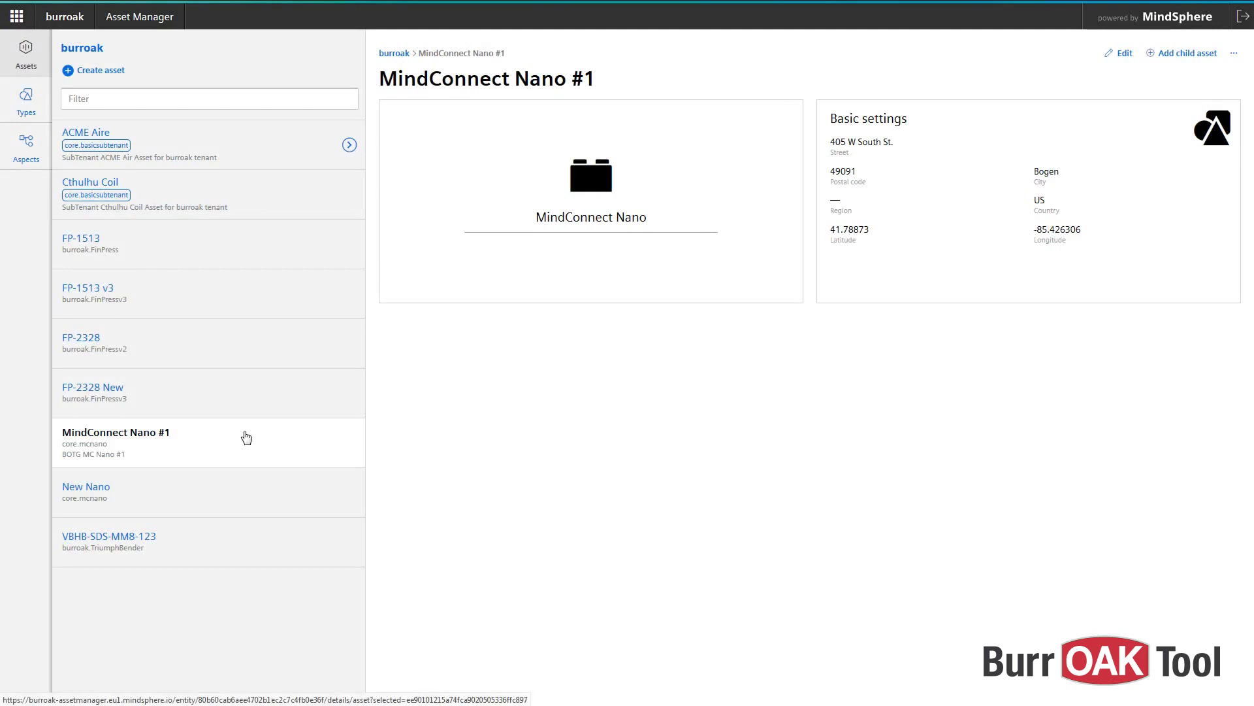
click(545, 259)
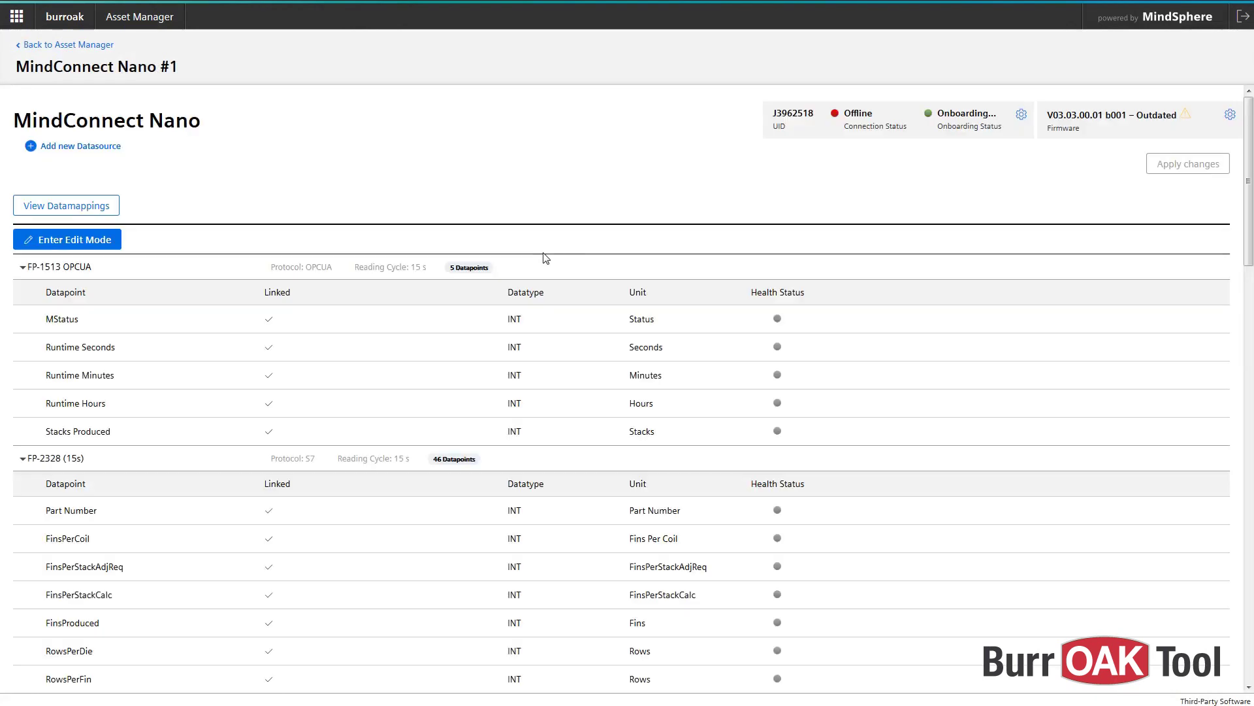
click(1022, 116)
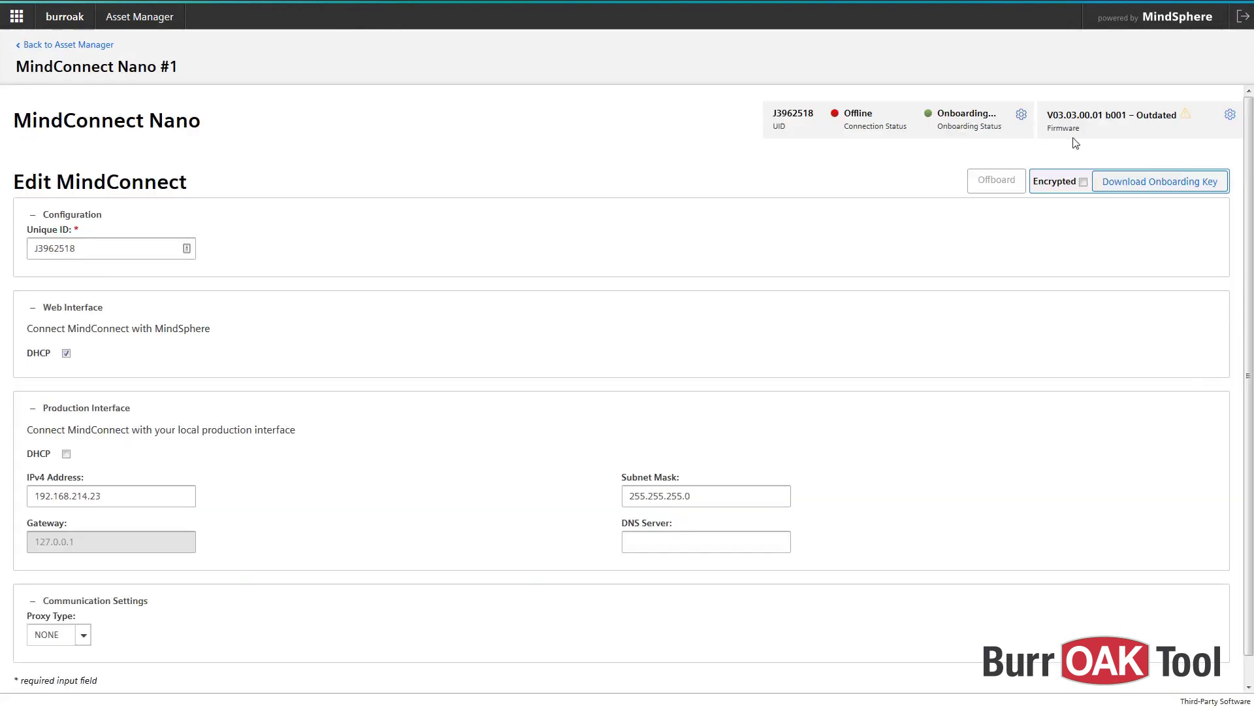
click(1148, 189)
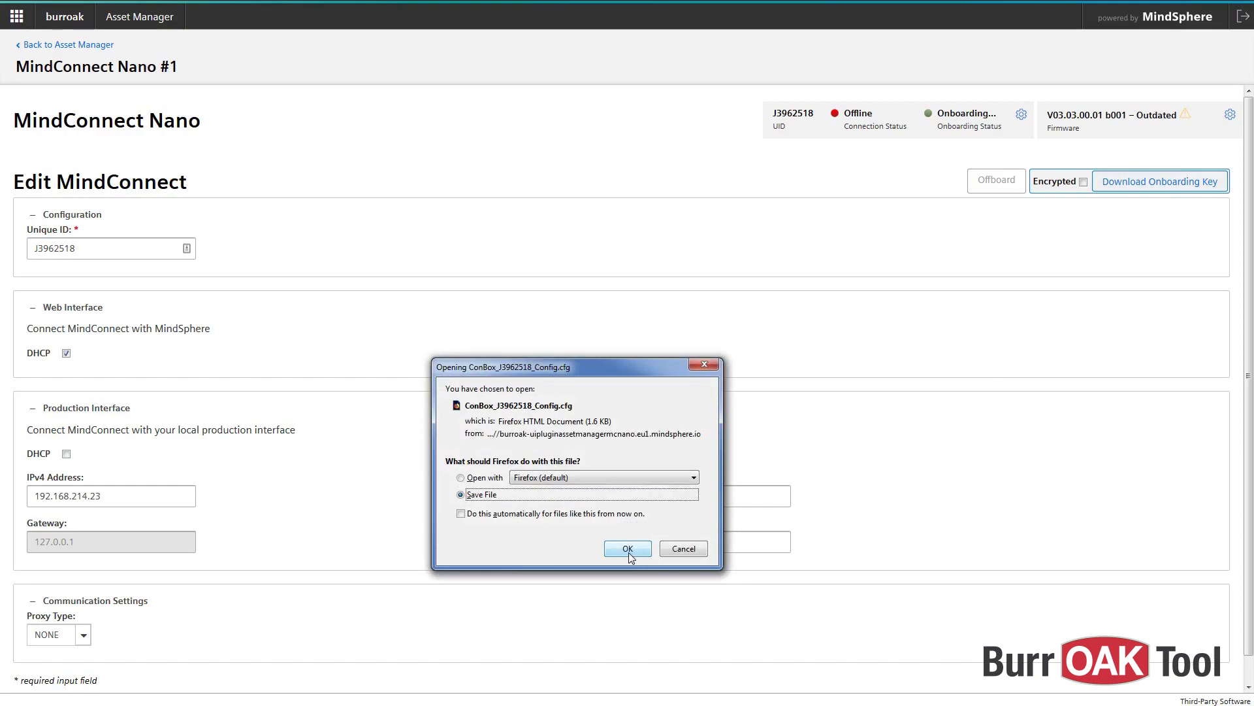
click(629, 552)
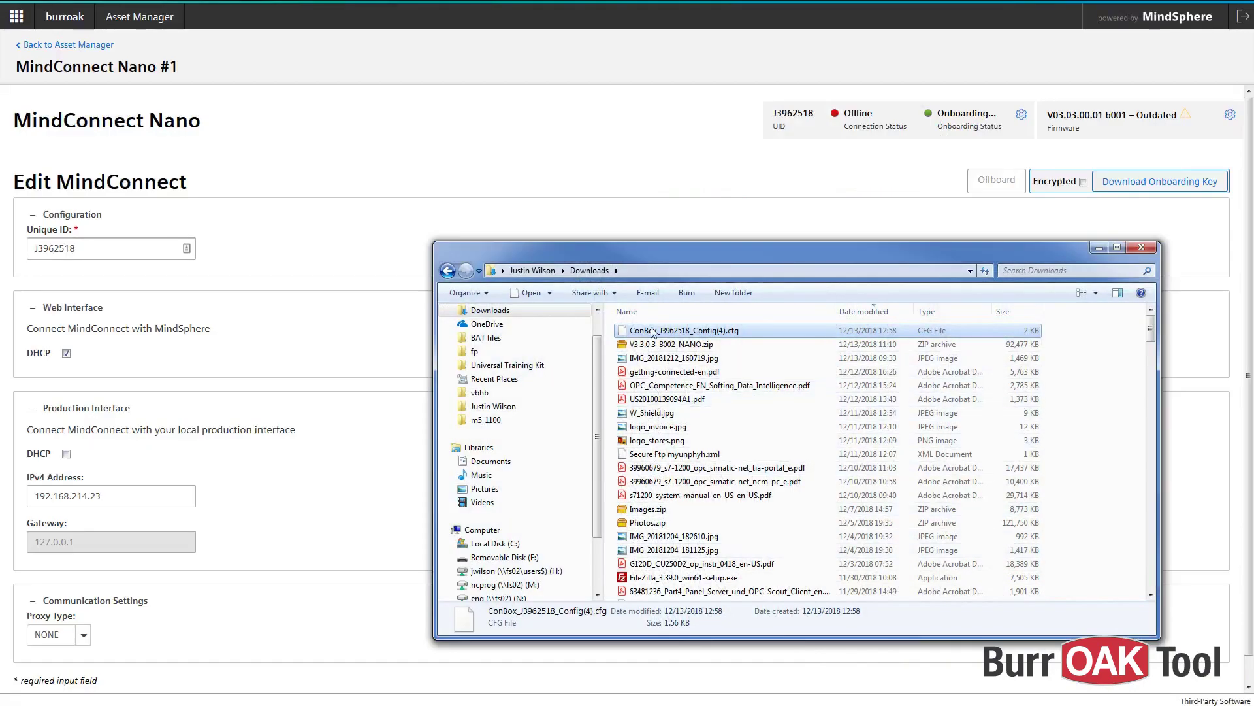
drag(652, 331, 529, 556)
Rename the copied key on Removable Disk (E:) to ConBox_J3962518_Config.cfg
click(526, 557)
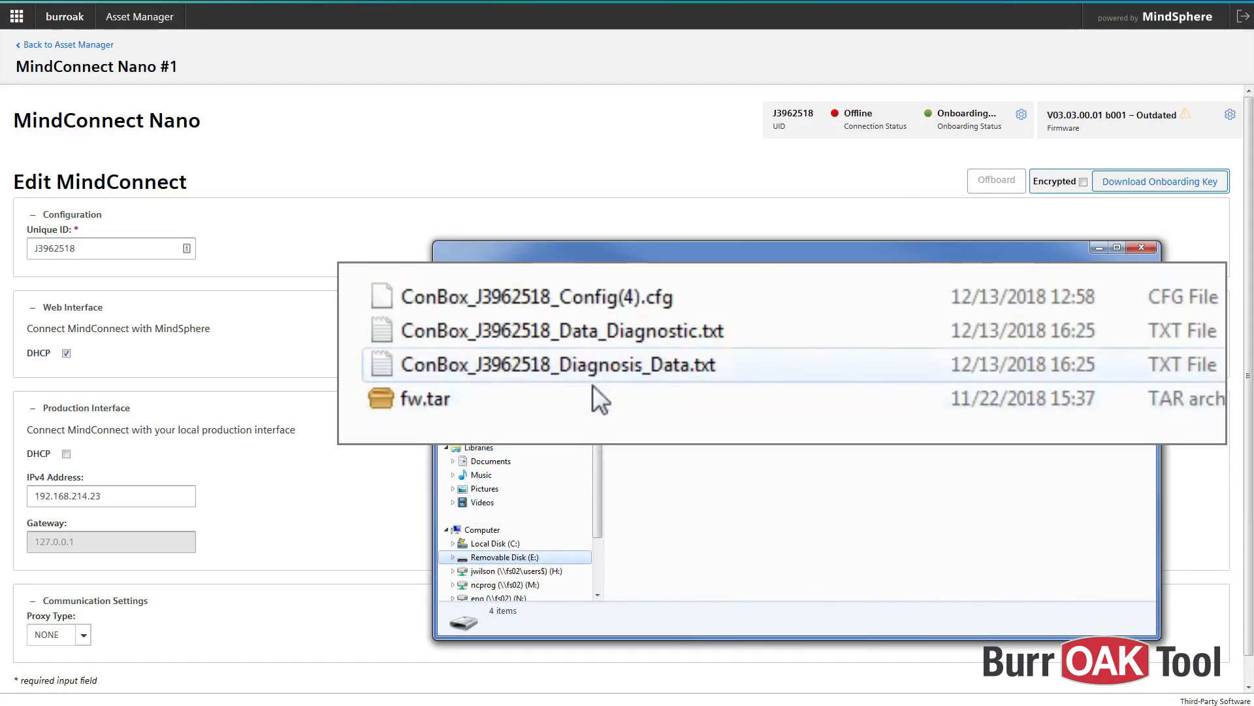
click(679, 330)
key(F2)
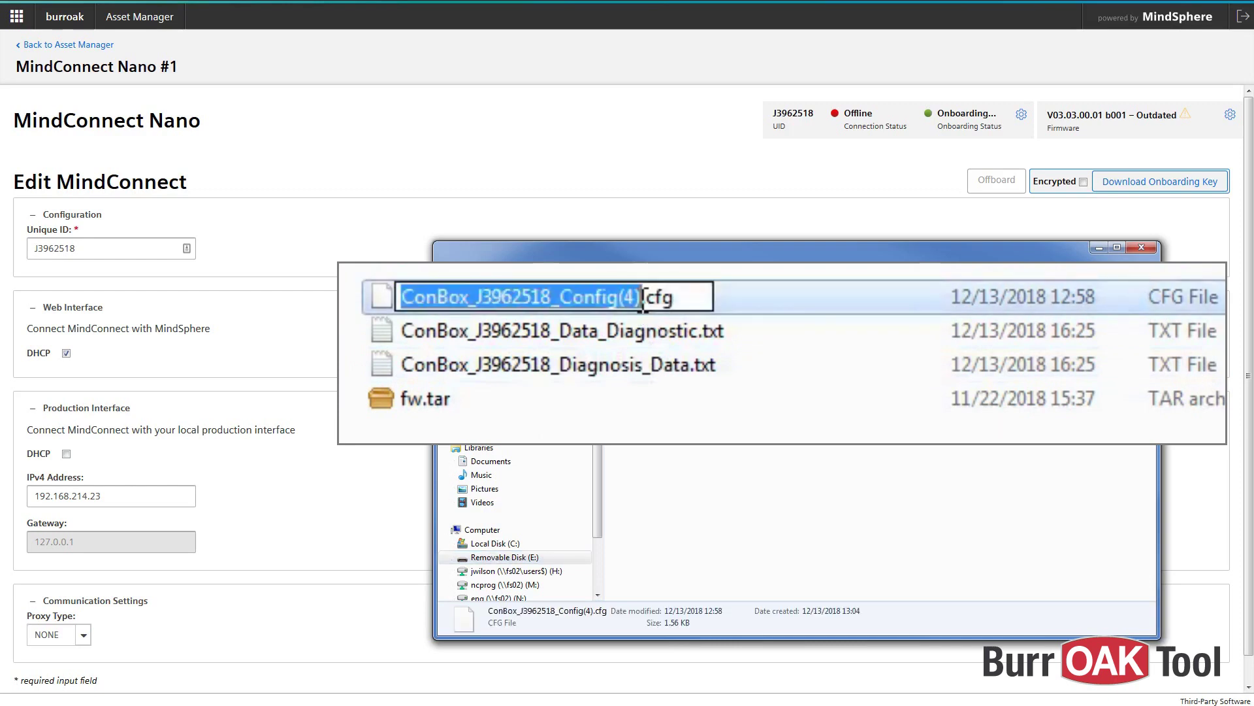
key(End)
key(Left)
key(Left)
key(Left)
key(Left)
key(BackSpace)
key(BackSpace)
key(BackSpace)
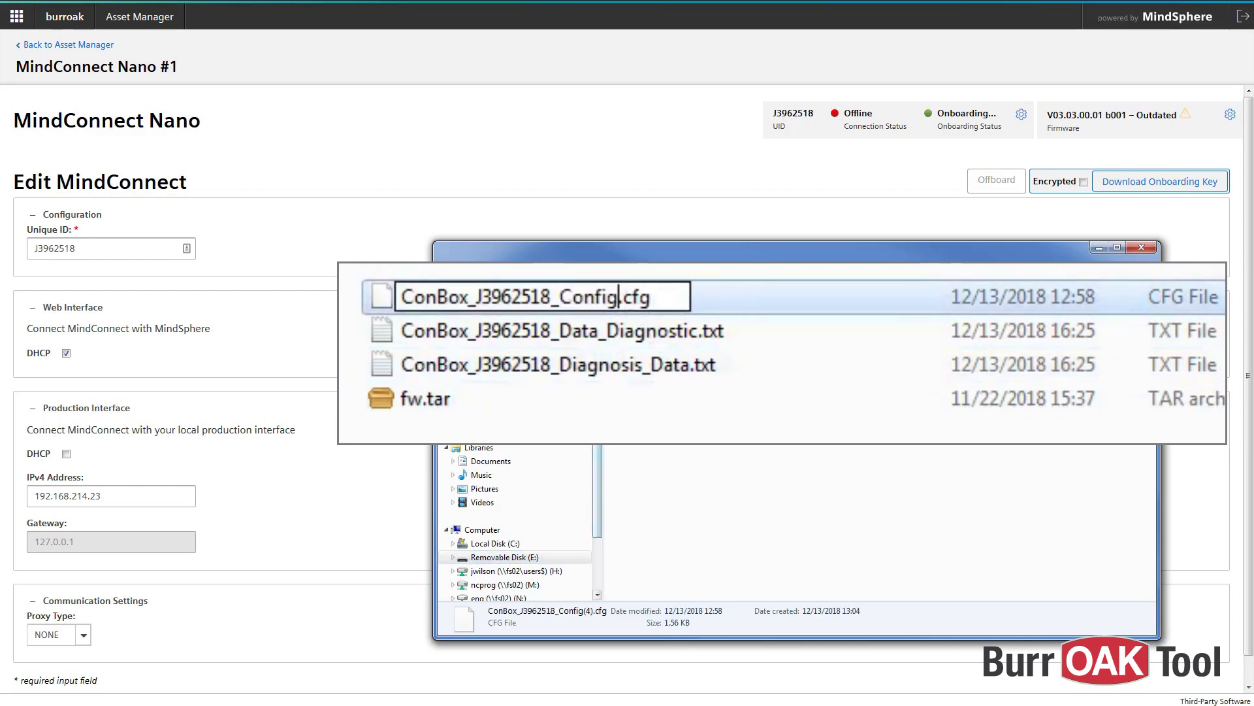
key(Return)
Permanently delete fw.tar and both diagnostic text files from the drive, then eject it
drag(632, 423, 717, 339)
key(Delete)
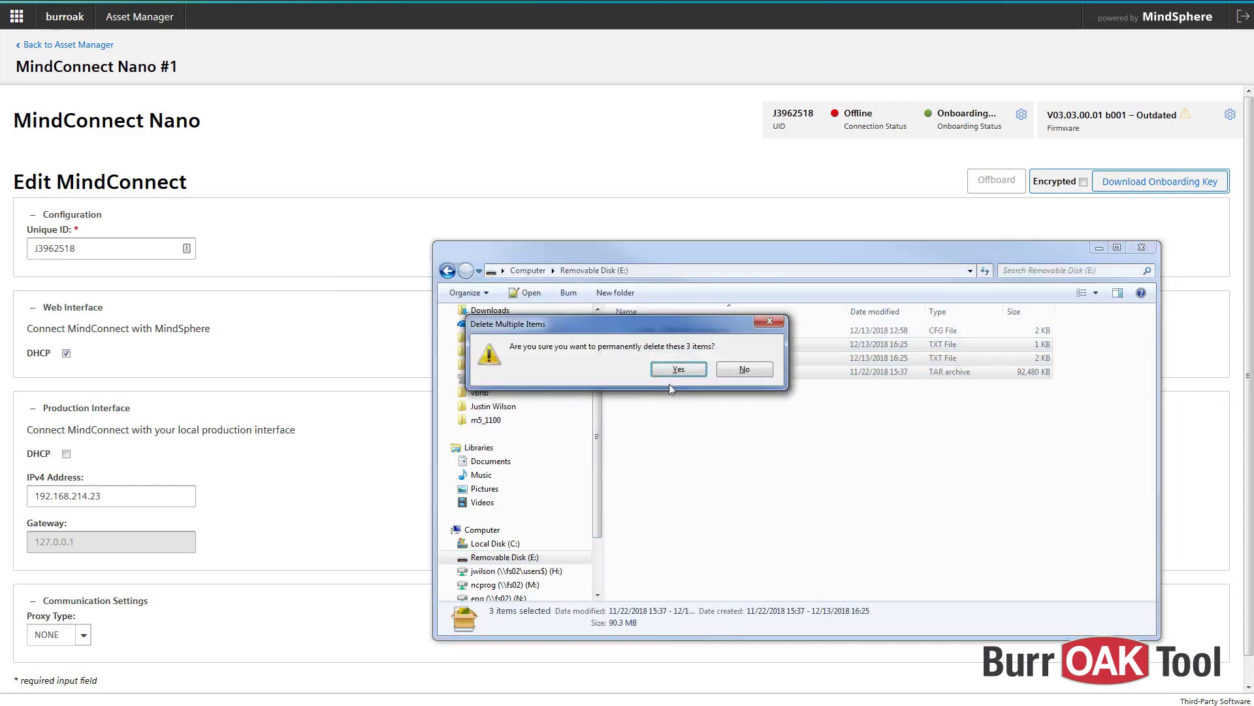
click(681, 369)
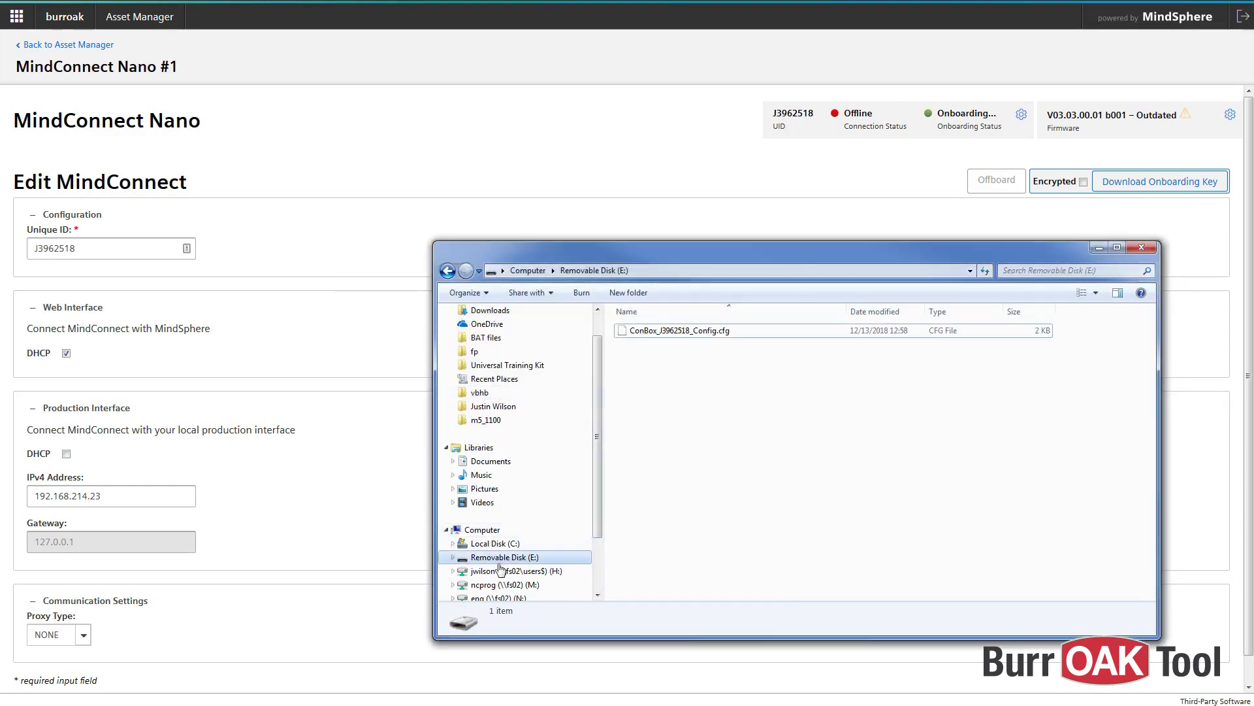
right_click(514, 561)
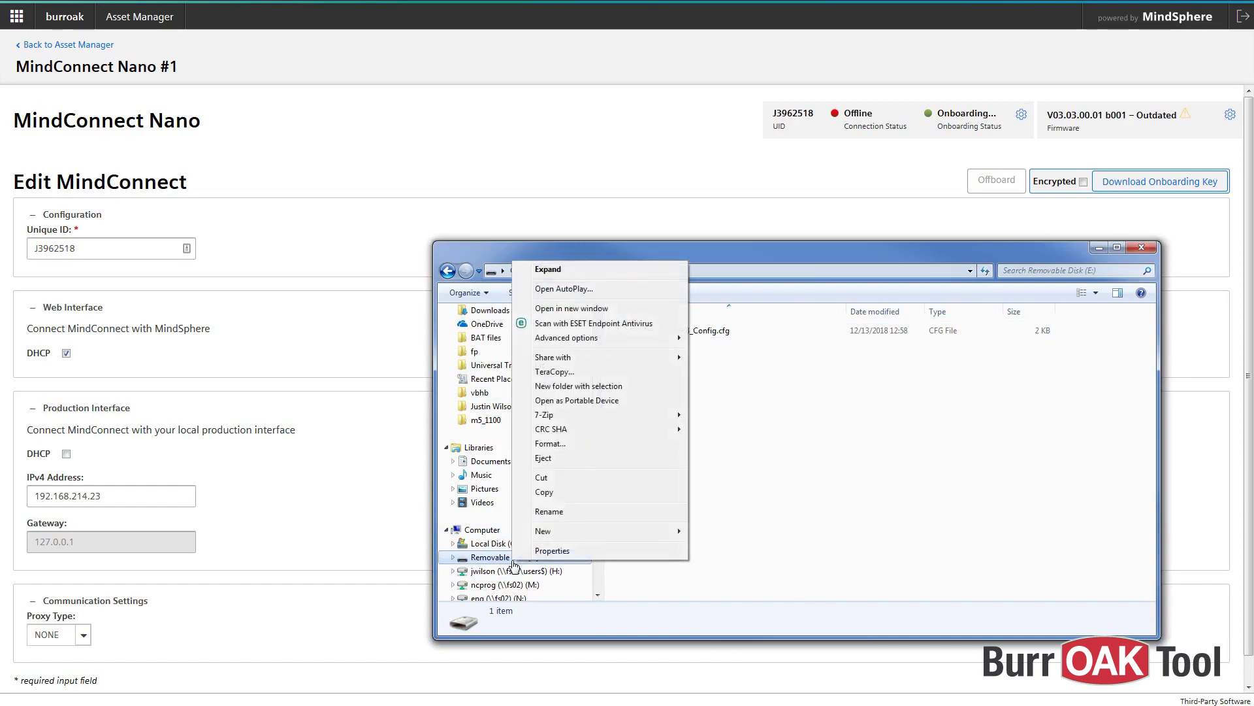
click(564, 458)
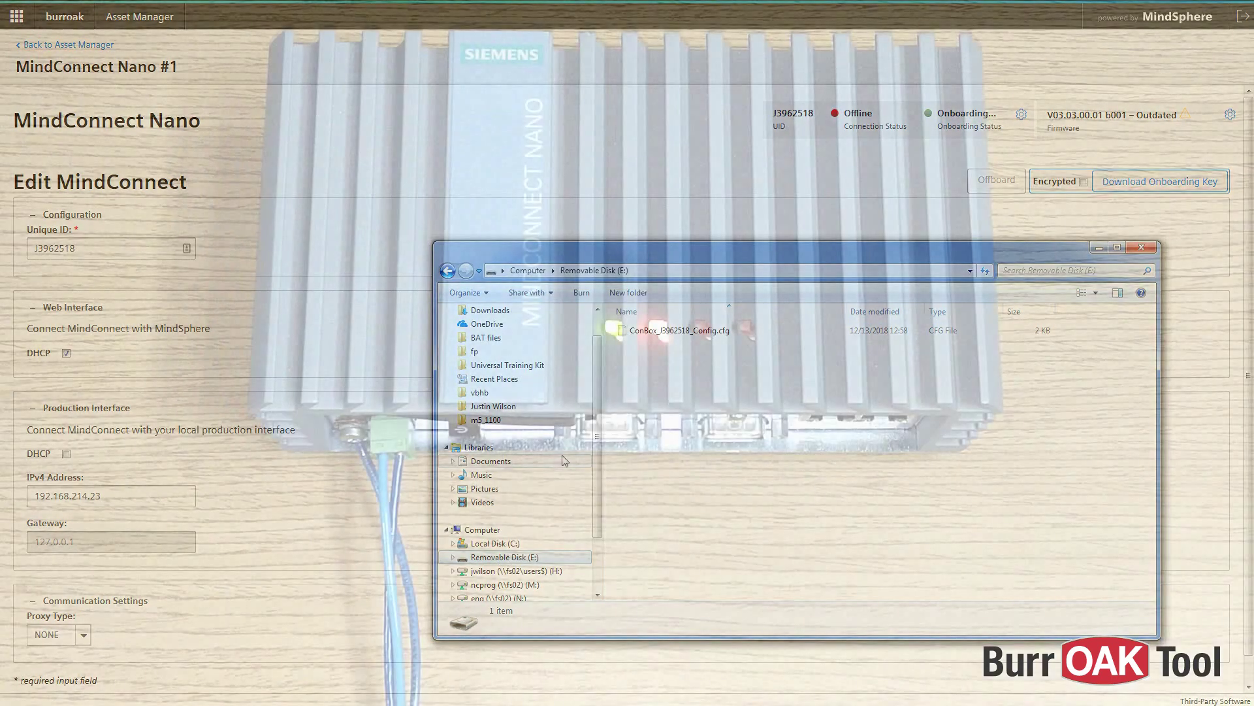